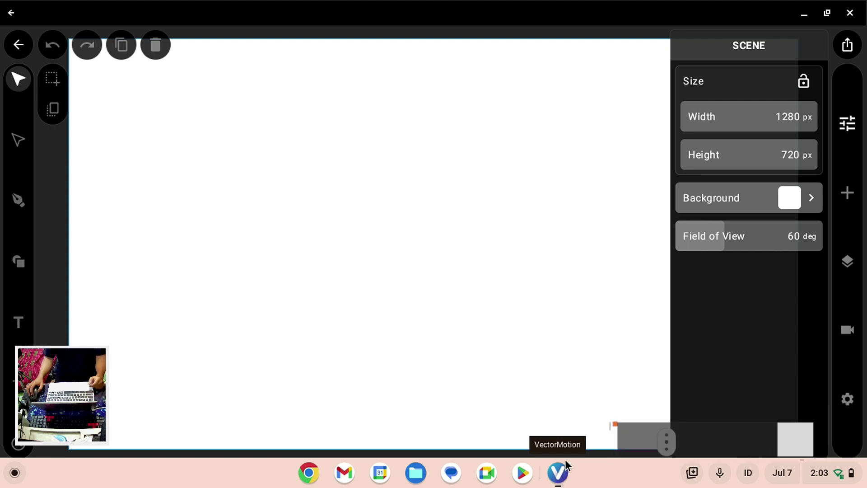
- Open the Play Store, search for "vector motion" and open the VectorMotion - Design/Animate listing
click(523, 474)
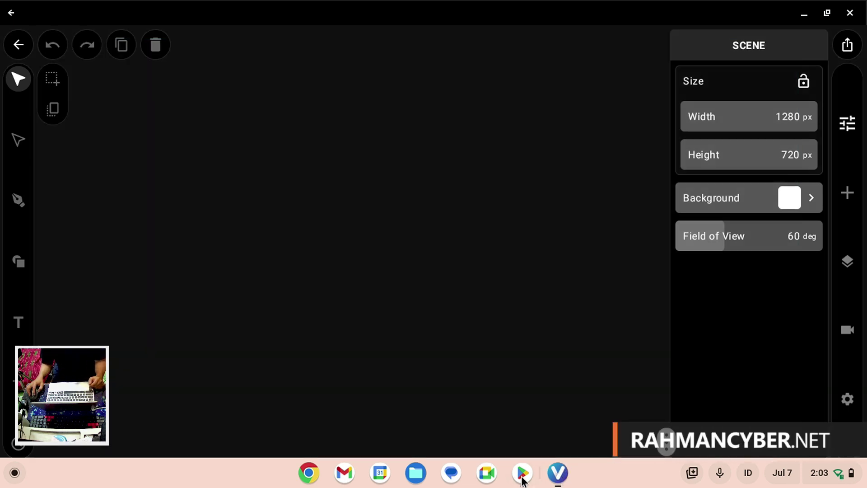
text(ve)
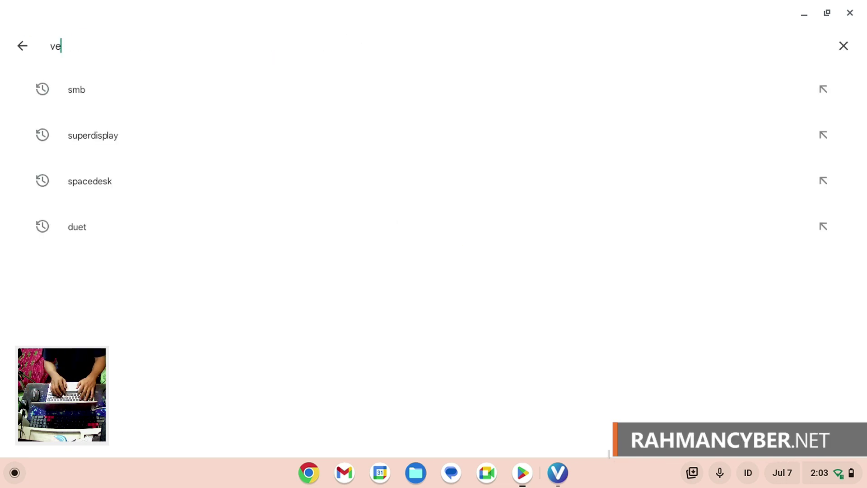
text(ctor moti)
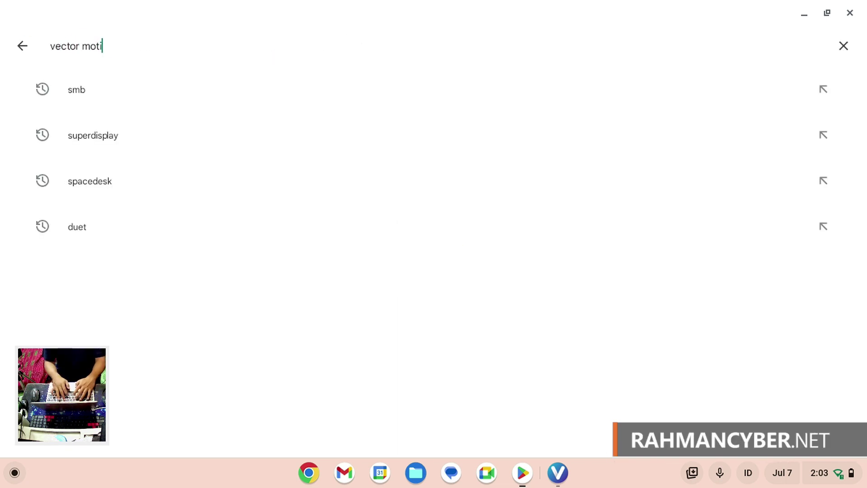
text(on)
key(Return)
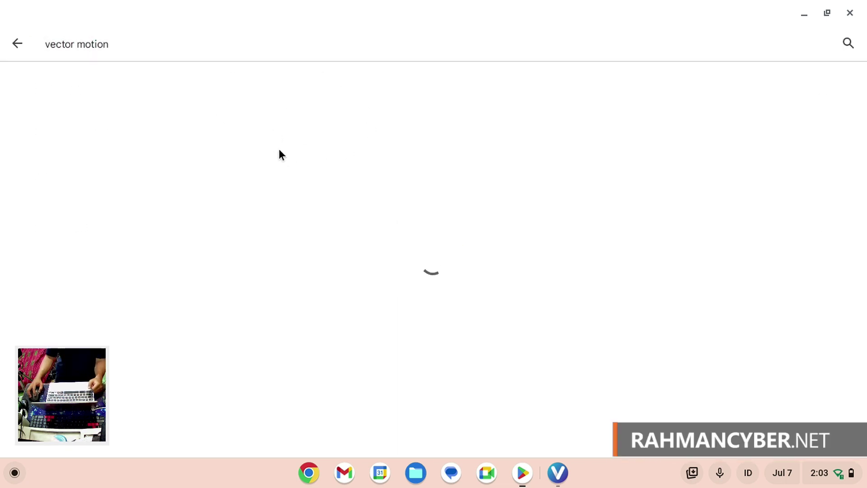
click(215, 86)
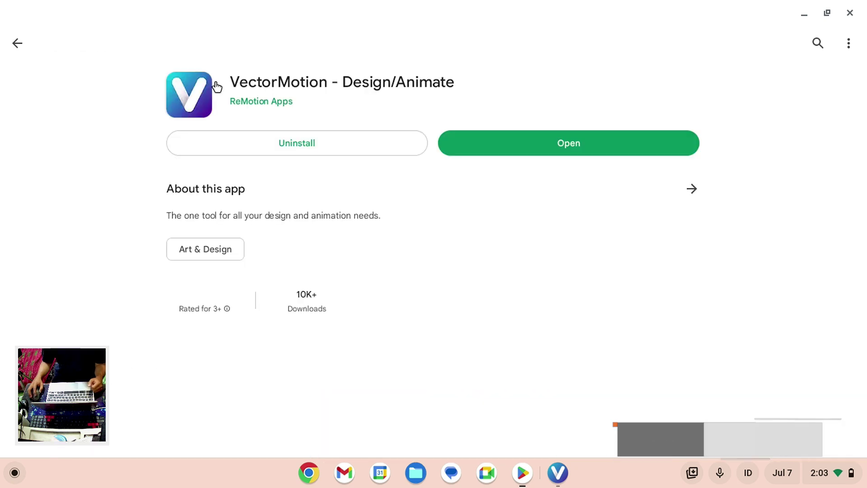
- Examine VectorMotion's store details, including its feature list, version, update date, downloads and required OS
click(276, 102)
click(17, 43)
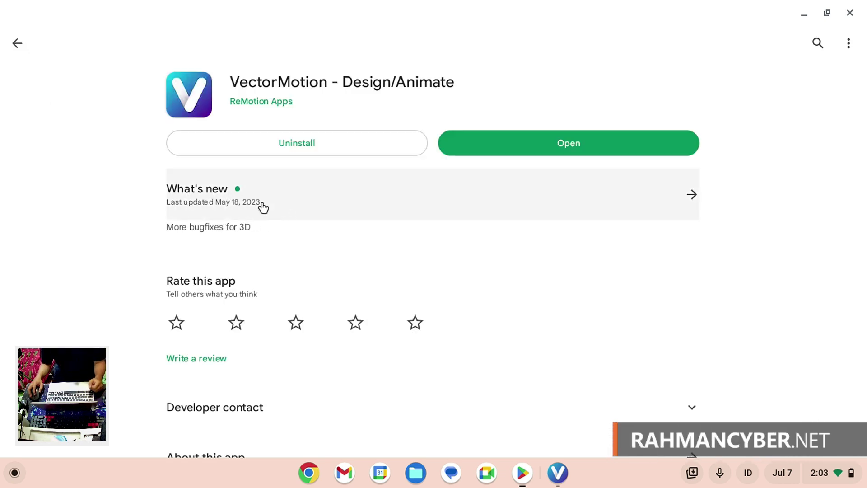
click(312, 195)
scroll(285, 183, down, 5)
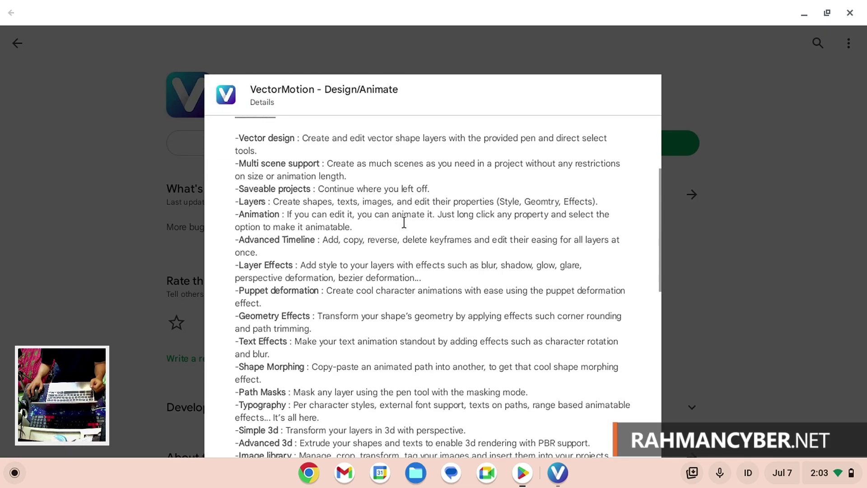
scroll(285, 183, down, 10)
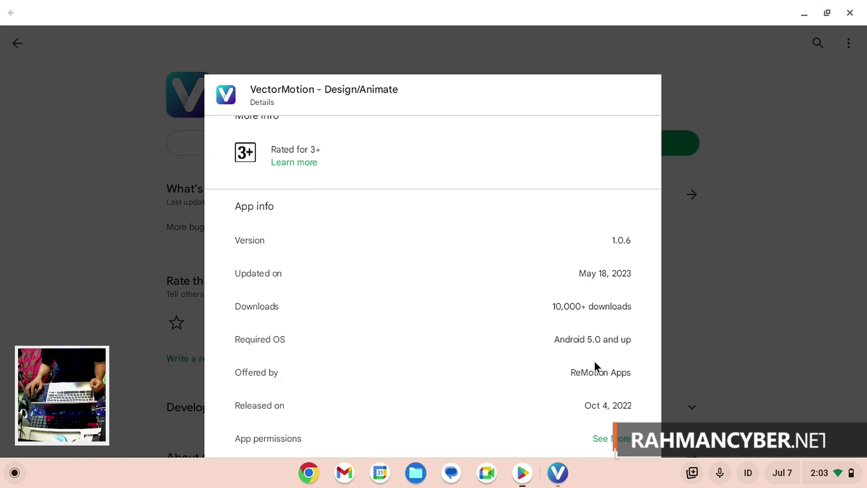
scroll(635, 357, up, 1)
scroll(639, 389, down, 1)
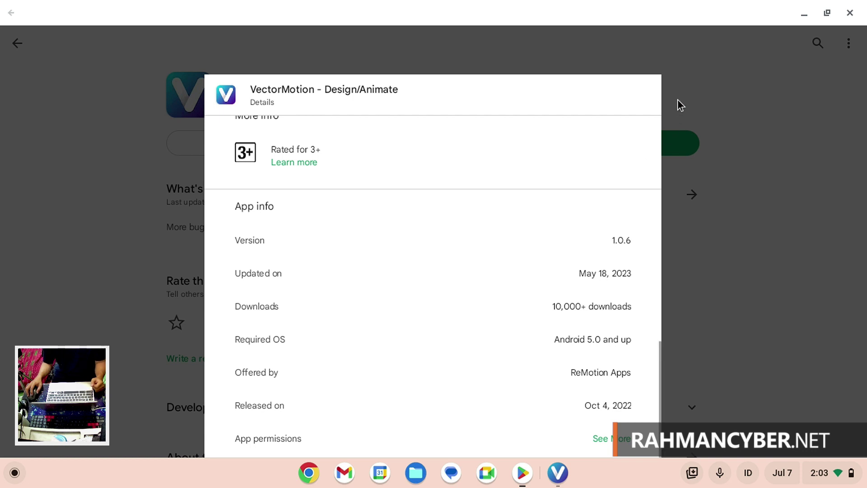
click(749, 130)
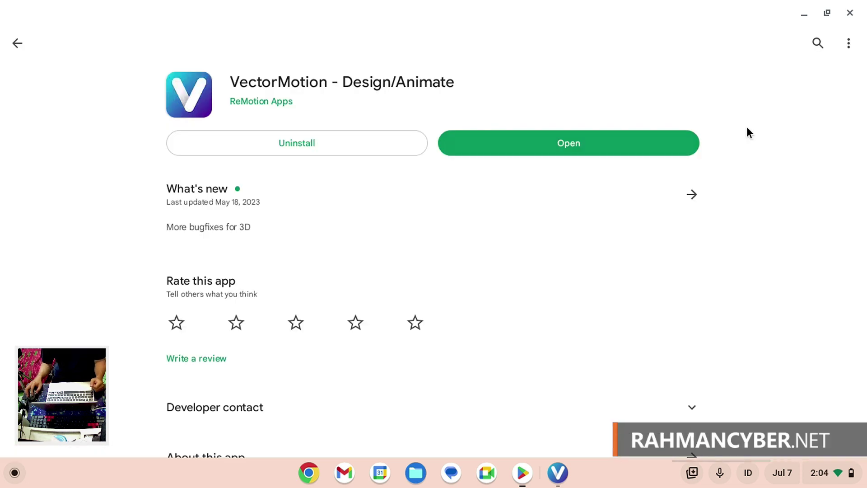
- Launch VectorMotion and draw a small upright rectangle with a circle overlapping it in the upper part of the canvas
click(574, 143)
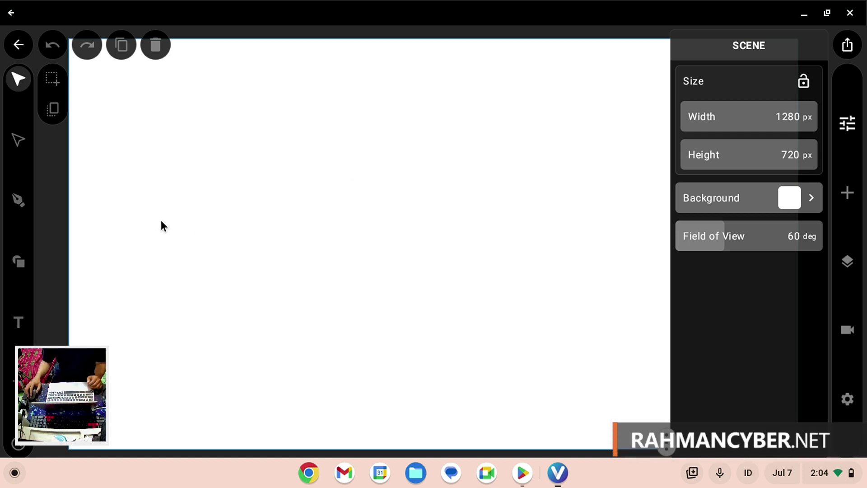
click(20, 258)
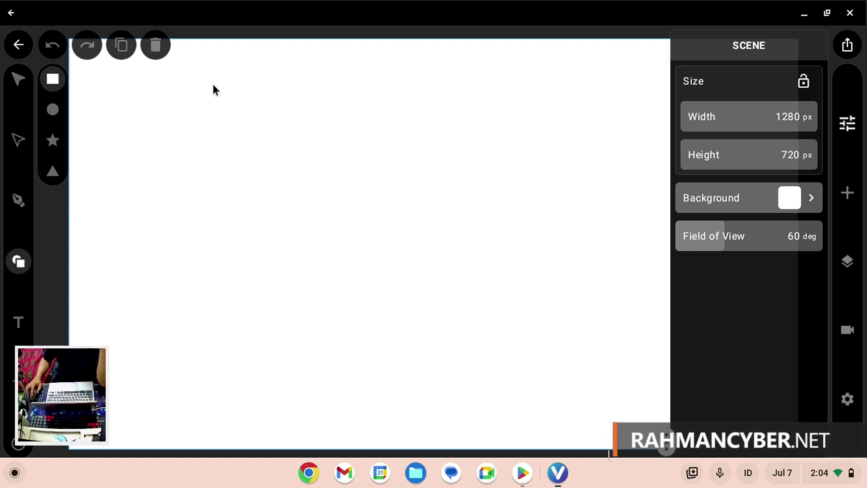
drag(257, 162, 352, 204)
click(52, 110)
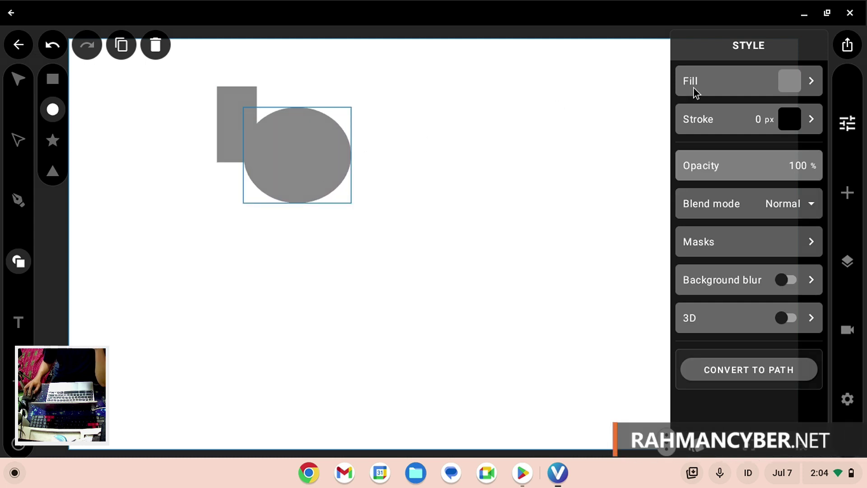
- Change the circle's fill paint to a solid dark red
click(791, 80)
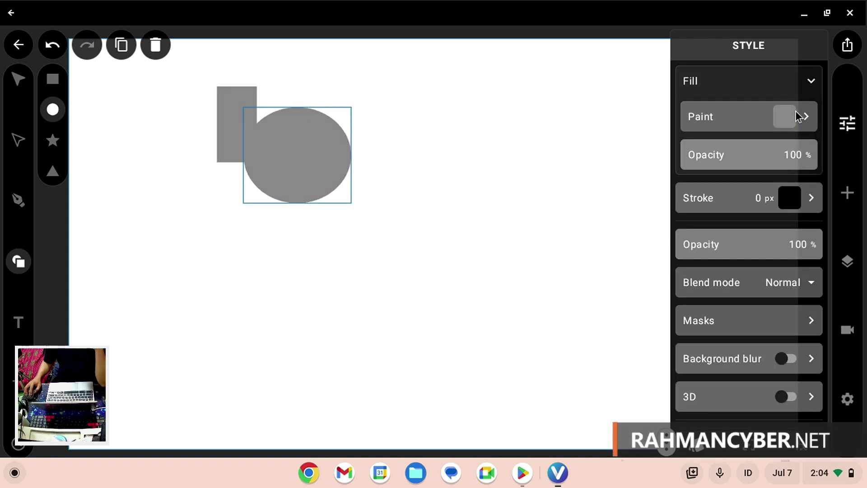
click(808, 119)
click(790, 175)
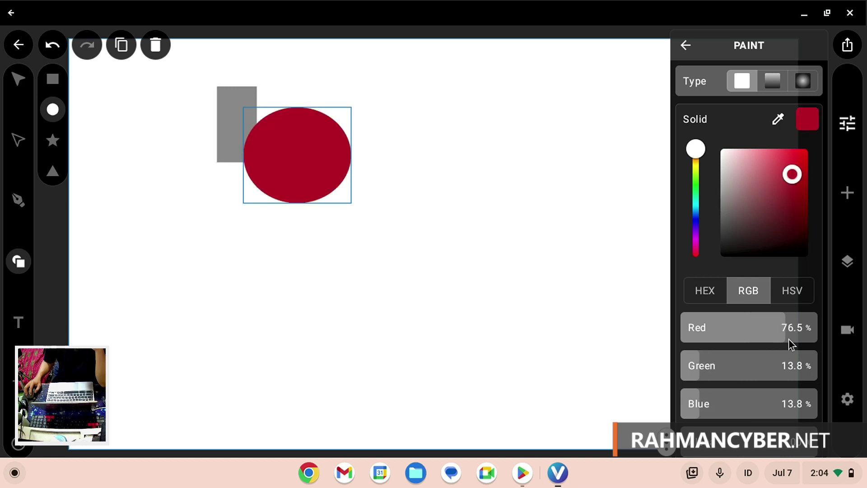
- Change the rectangle's fill paint to a solid teal
click(256, 109)
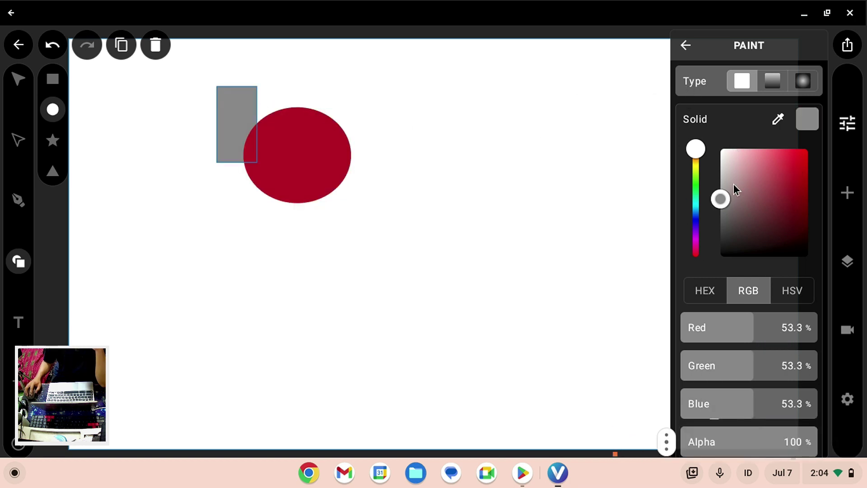
click(707, 205)
click(733, 221)
click(702, 148)
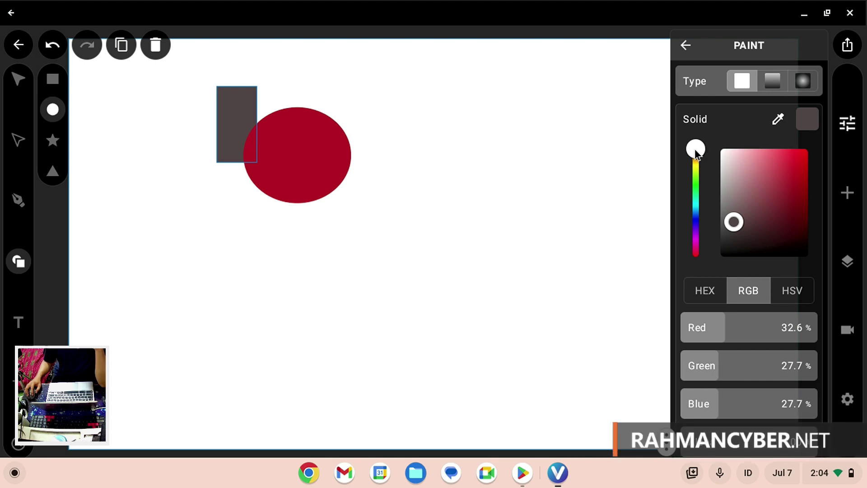
drag(695, 154, 695, 208)
drag(786, 180, 786, 205)
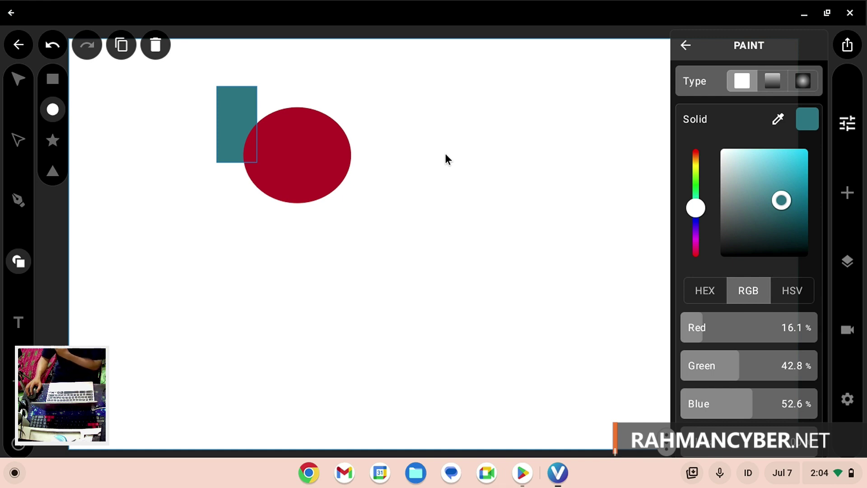
click(687, 47)
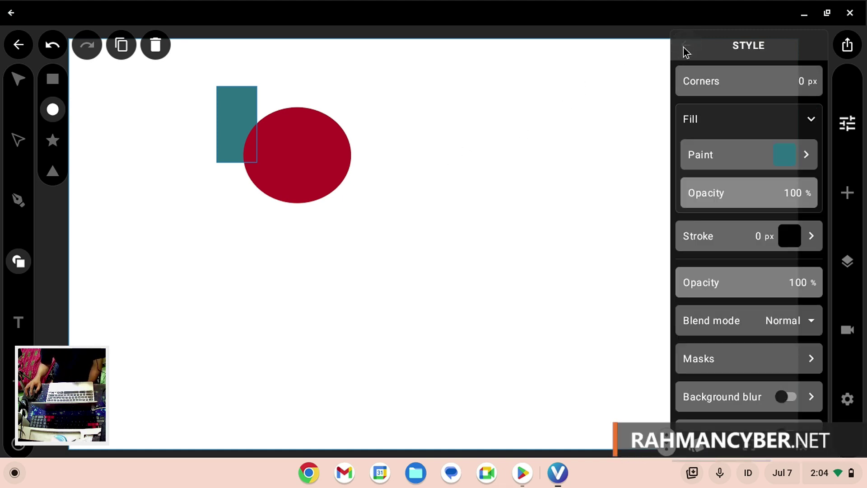
- Draw a grey ellipse over the red circle, make it round and place it overlapping the red circle's lower edge
click(304, 134)
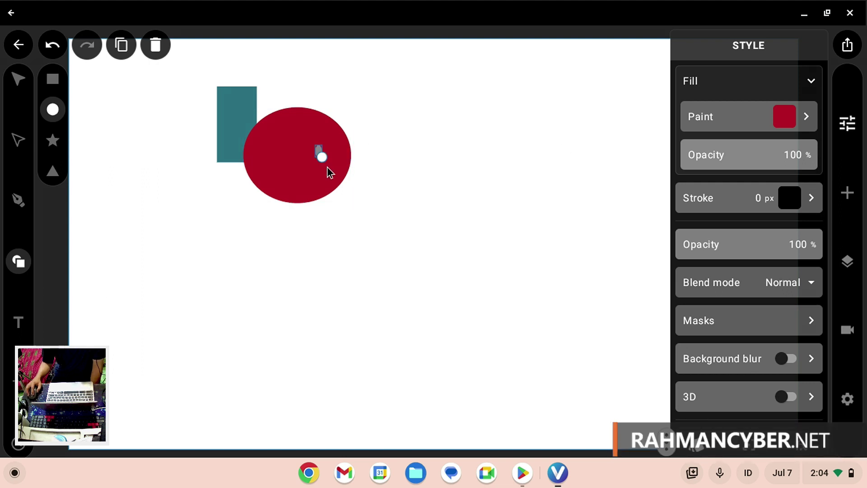
mouse_move(328, 168)
mouse_down()
mouse_move(334, 188)
mouse_move(435, 166)
mouse_move(412, 203)
mouse_up()
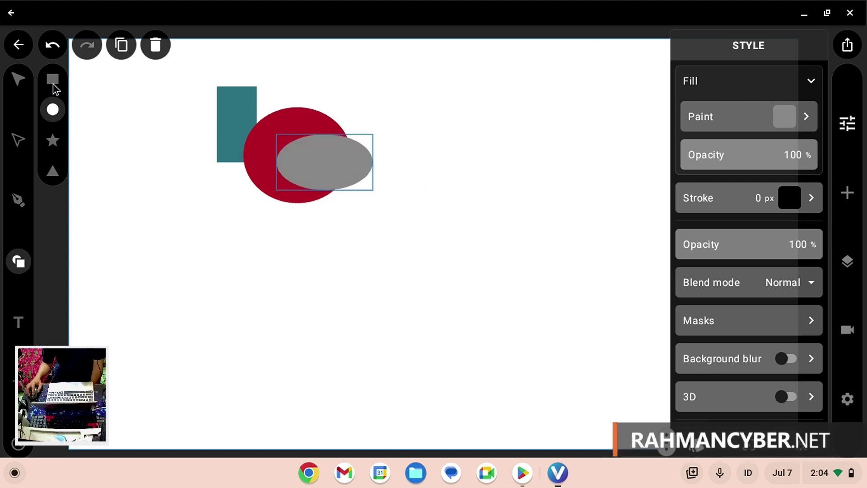
click(18, 79)
click(372, 162)
drag(378, 156, 385, 202)
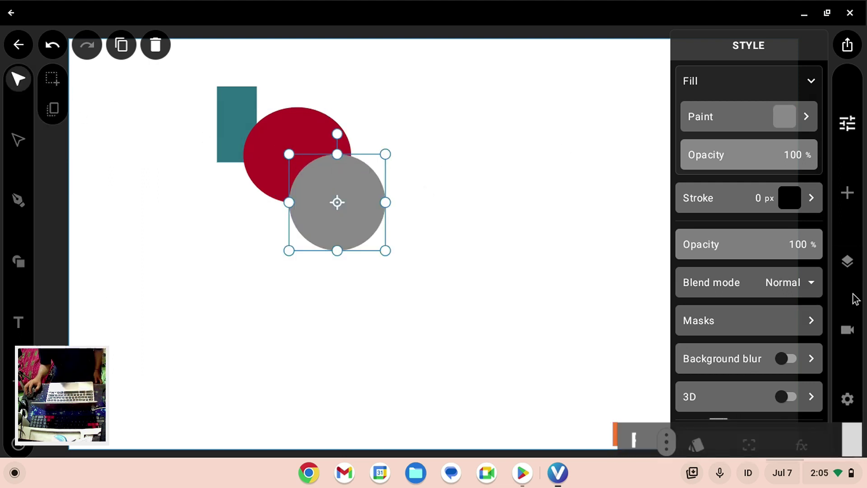
- Look through the animation tools: the Timeline, the Timeline+ layer view and the Sequencer
click(848, 329)
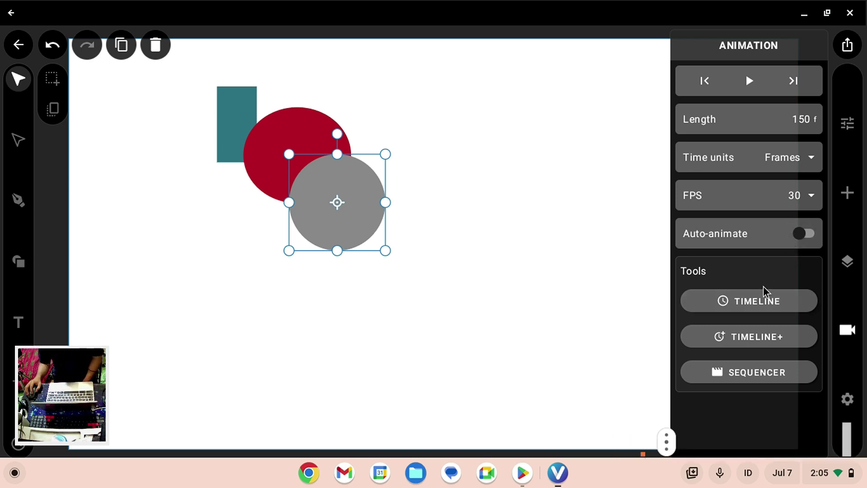
click(755, 311)
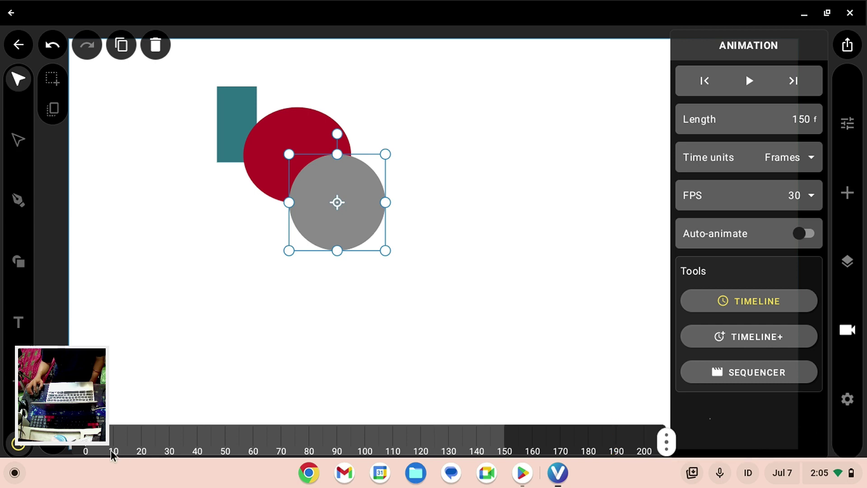
click(797, 338)
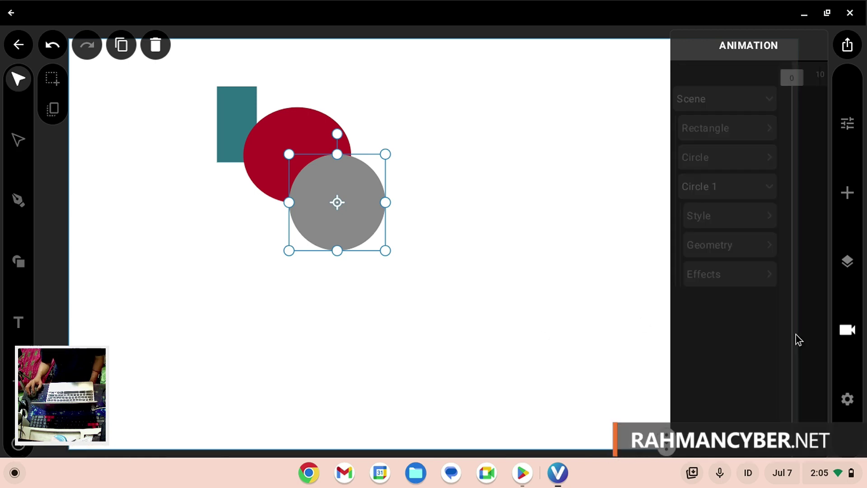
click(763, 373)
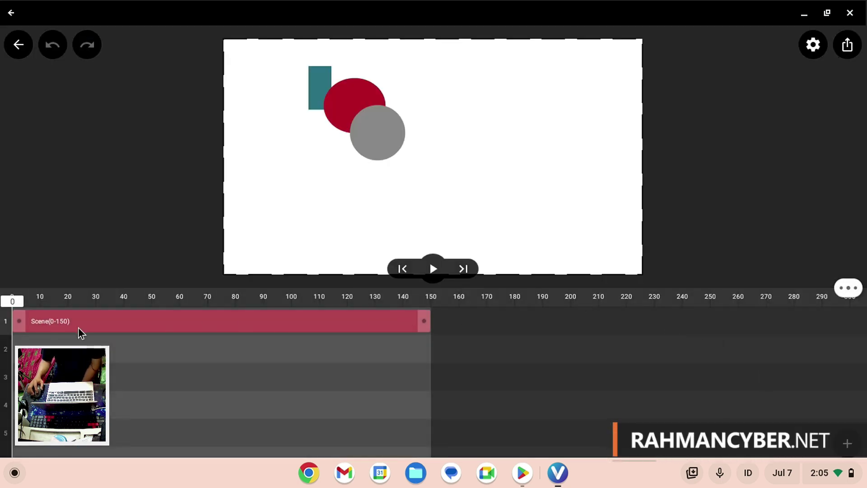
click(17, 45)
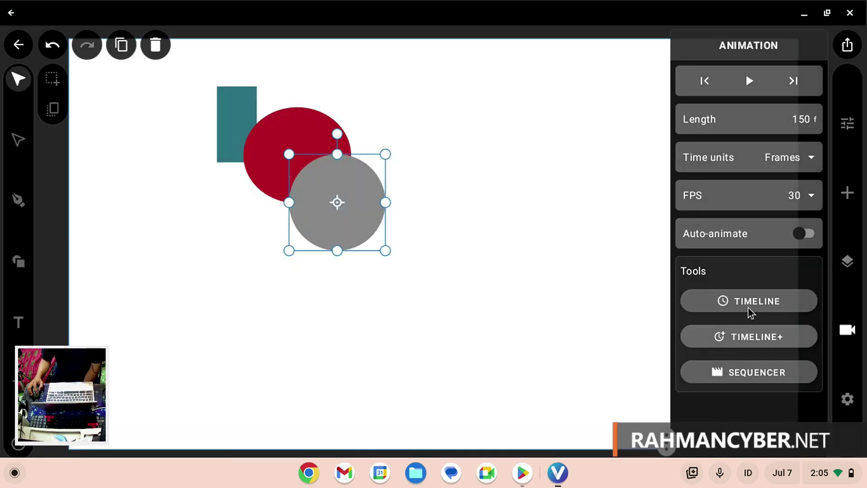
- Show the basic timeline, set it to frame 61 and move the grey circle to the canvas's upper right
click(753, 299)
drag(106, 445, 254, 446)
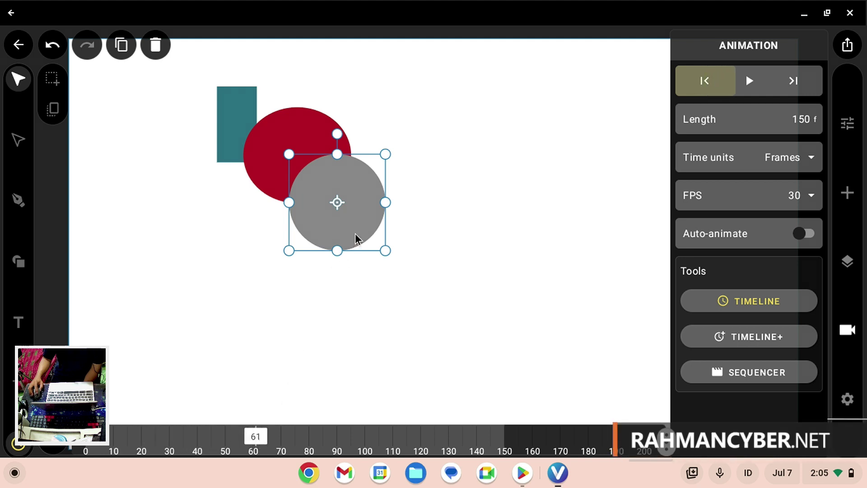
drag(357, 236, 616, 139)
- Move the red circle to the canvas's lower middle and enlarge it, and stretch the teal rectangle down to near the canvas's lower edge
drag(329, 186, 456, 374)
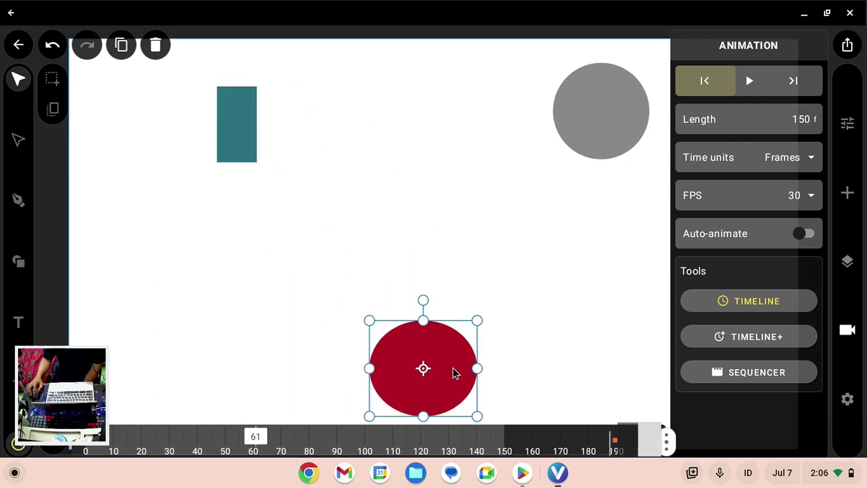
drag(475, 326, 509, 279)
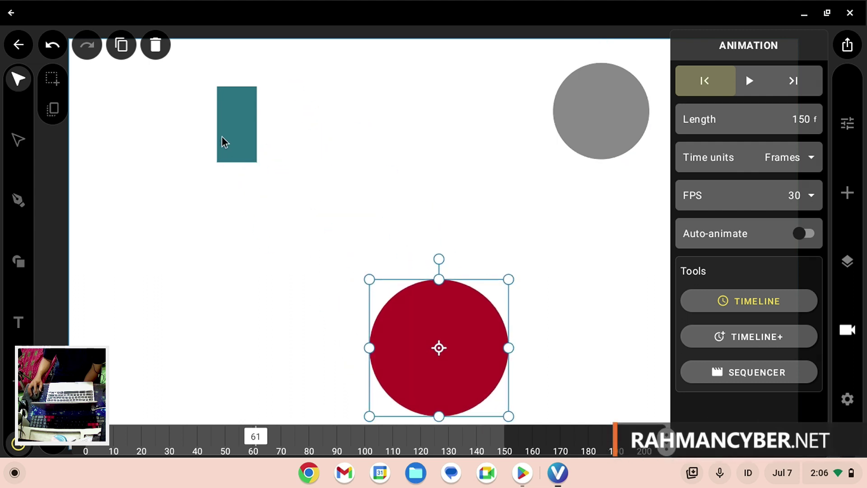
click(241, 121)
drag(240, 167, 276, 434)
- Turn on Auto-animate and shorten the teal rectangle to almost a square at frame 35
click(808, 234)
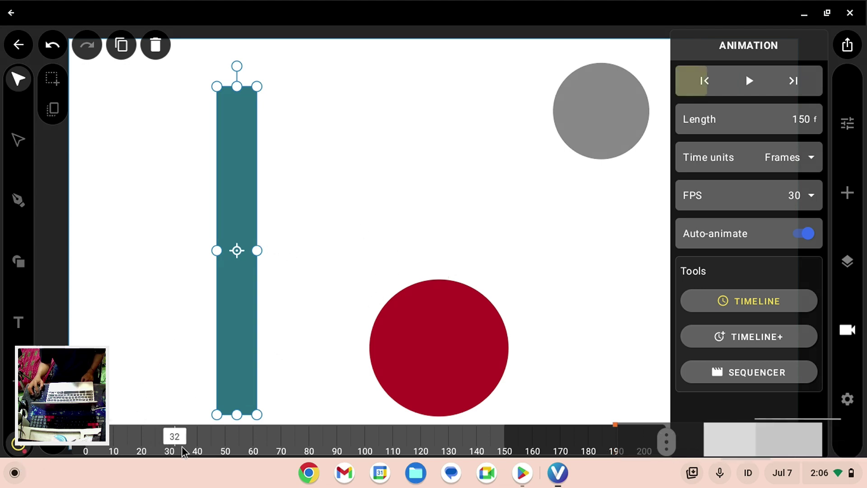
drag(239, 414, 264, 131)
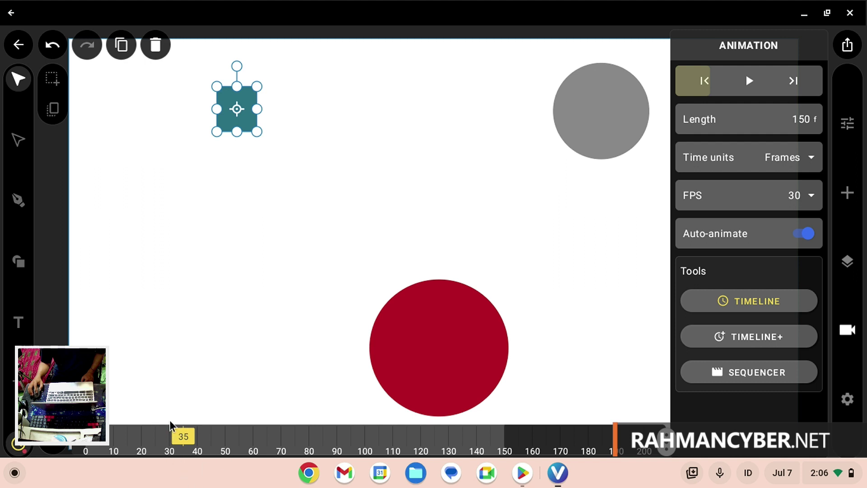
- At frame 35, move the red circle up beside the rectangle and shrink it, and enlarge the grey circle to about double its size
click(457, 313)
drag(457, 313, 387, 142)
drag(445, 103, 404, 129)
click(627, 122)
drag(585, 147, 544, 182)
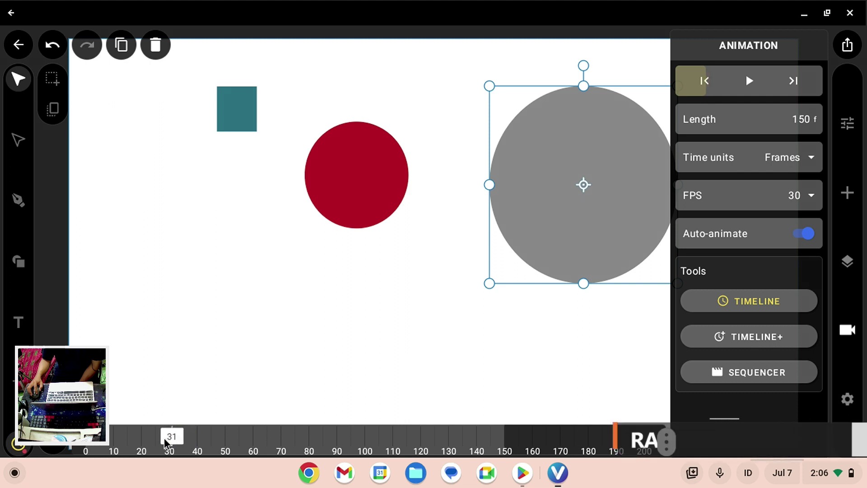
- At frame 71, move the red circle to the lower left of the canvas
drag(185, 441, 281, 441)
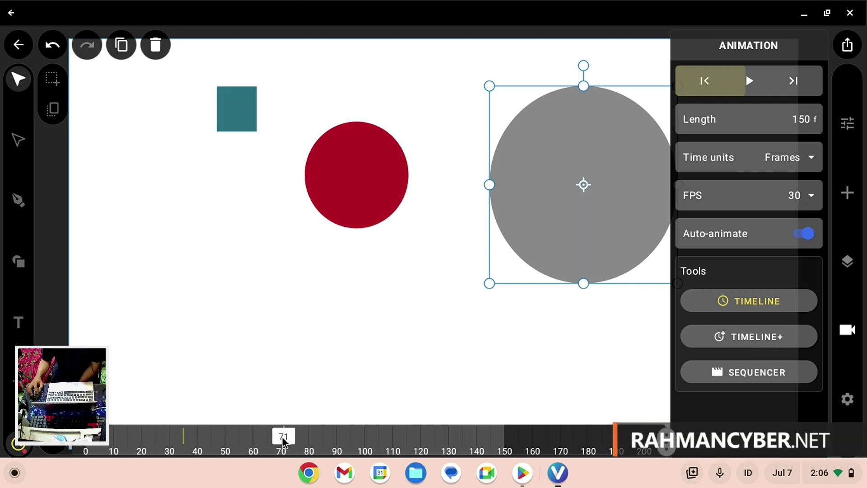
click(379, 196)
drag(380, 196, 222, 355)
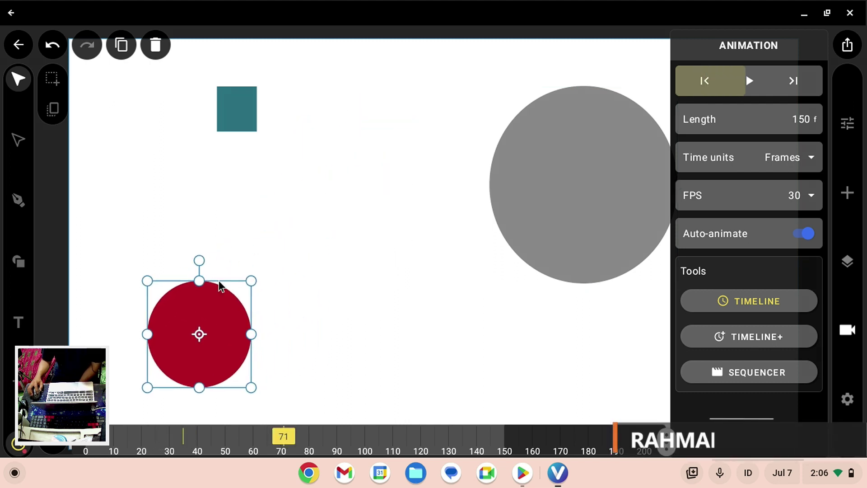
- At frame 71, widen the teal rectangle rightward into a long horizontal bar, and move the grey circle to the middle of the canvas
click(247, 119)
drag(257, 109, 451, 106)
click(585, 136)
mouse_move(585, 136)
mouse_down()
mouse_move(416, 261)
mouse_move(393, 224)
mouse_up()
- At the start of the timeline, stretch the teal rectangle down to near the canvas's lower edge
drag(283, 437, 121, 447)
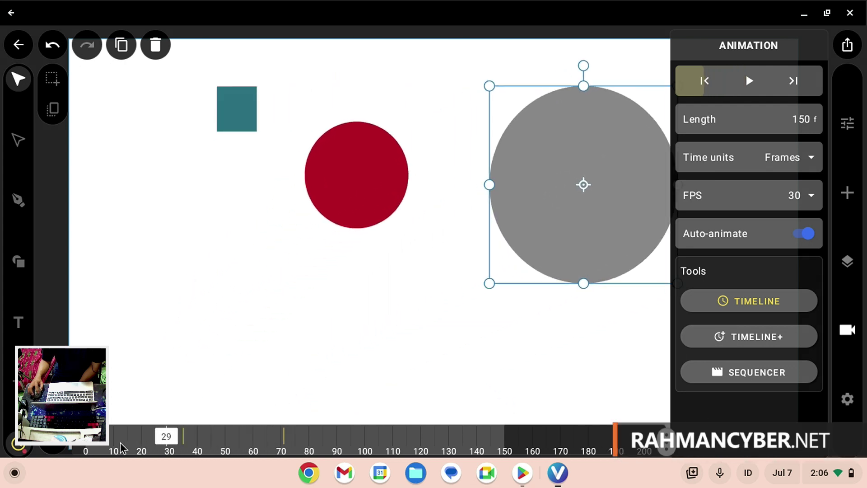
click(249, 123)
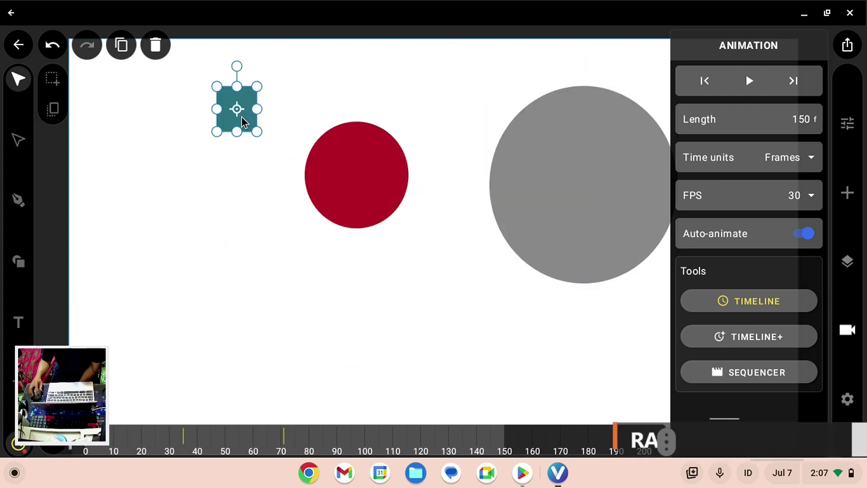
drag(240, 135, 235, 382)
- At the start of the timeline, enlarge the red circle to about double its size, and shrink the grey circle to a little over half
click(346, 187)
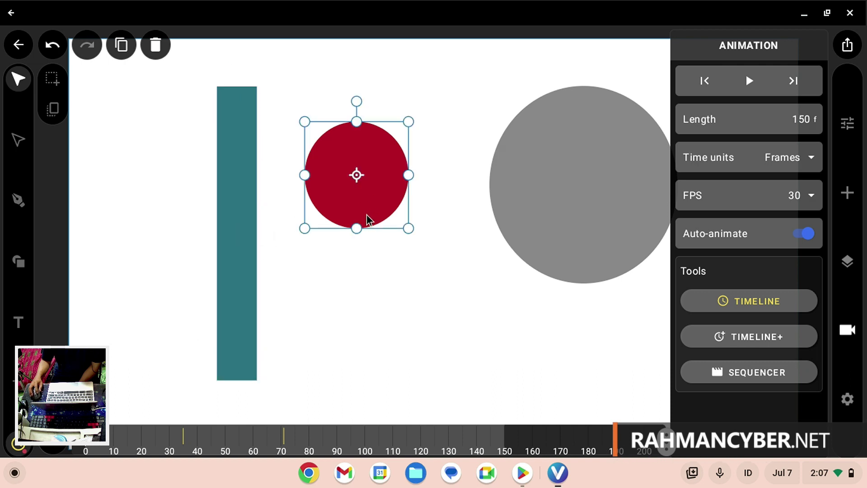
drag(408, 228, 536, 343)
click(490, 282)
drag(201, 437, 630, 436)
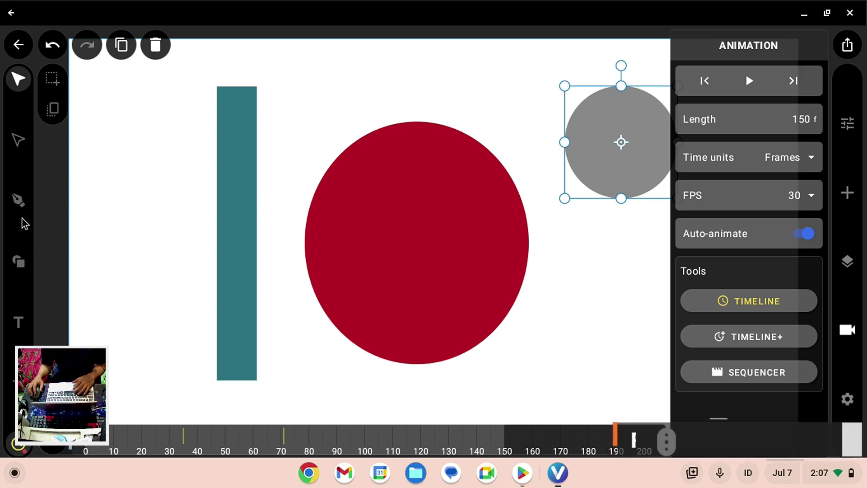
- Return to the project list, reopen the motion project, and play back its animation
click(18, 45)
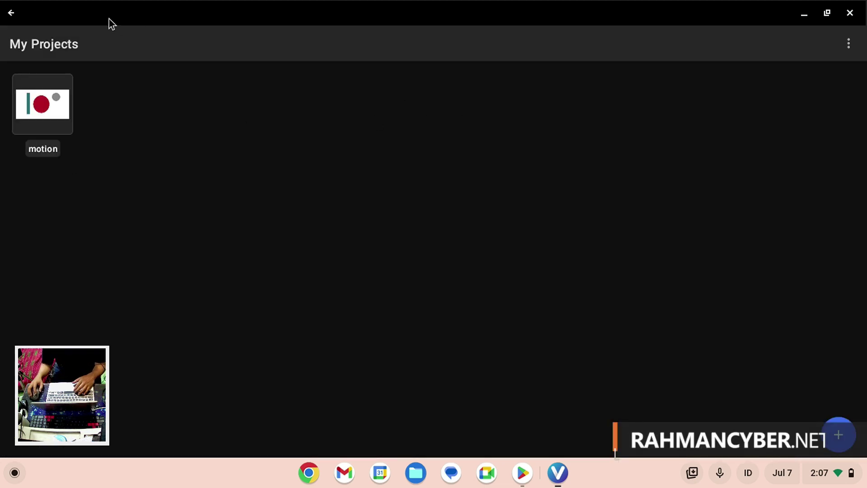
click(11, 13)
click(535, 143)
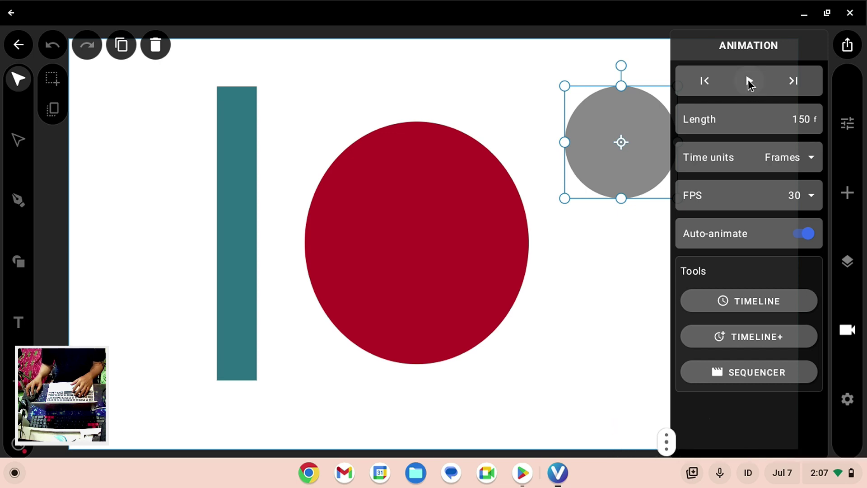
click(749, 81)
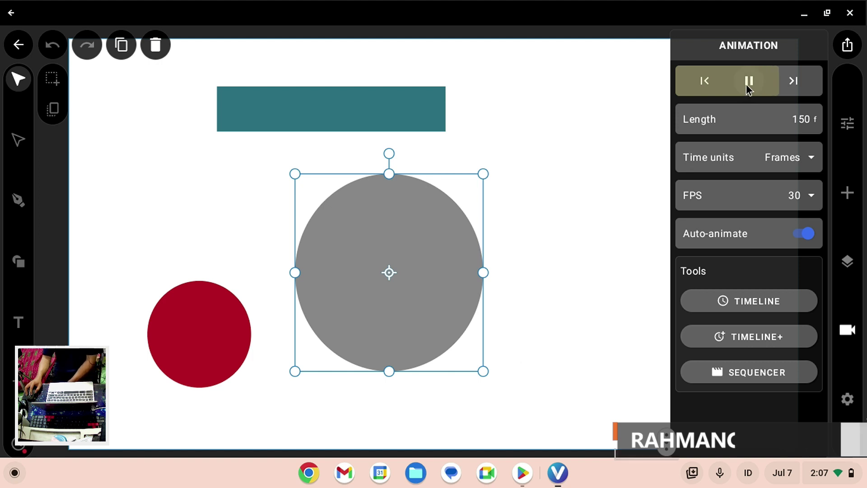
click(748, 81)
- Reorder the layers so that the red Circle layer sits above the Rectangle layer
click(858, 265)
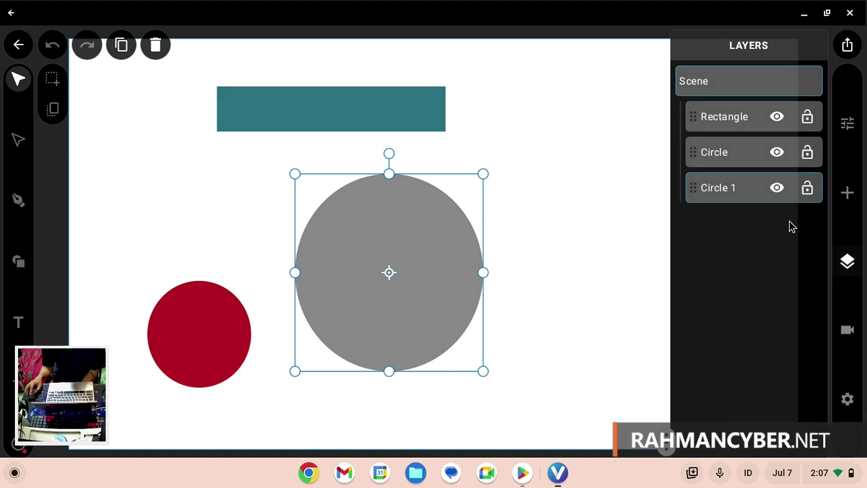
click(725, 119)
click(726, 159)
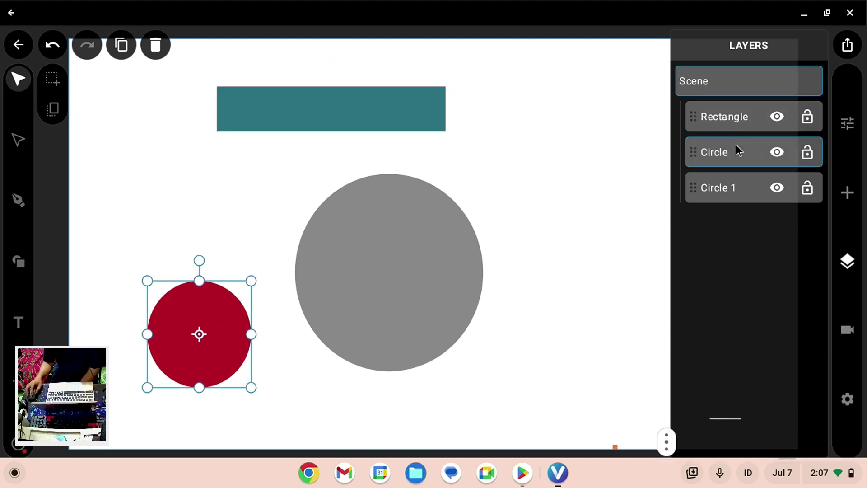
drag(695, 121, 713, 111)
- Hide the red Circle layer and show it again, twice
click(777, 117)
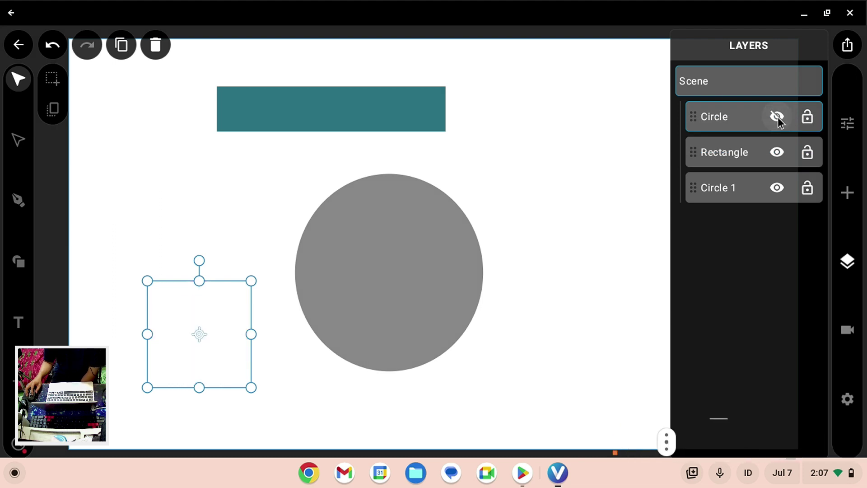
click(778, 119)
click(777, 118)
click(778, 118)
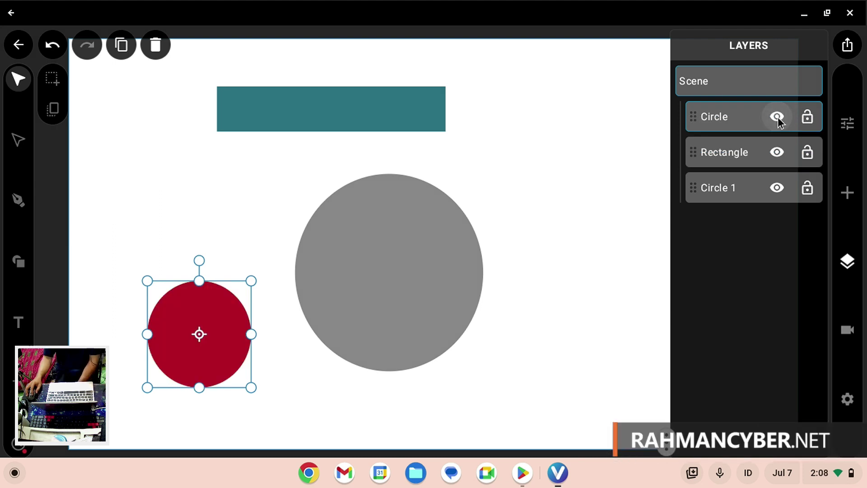
- Draw an irregular freeform shape with the Pen tool to the right of the grey circle, mixing straight and curved segments
click(18, 200)
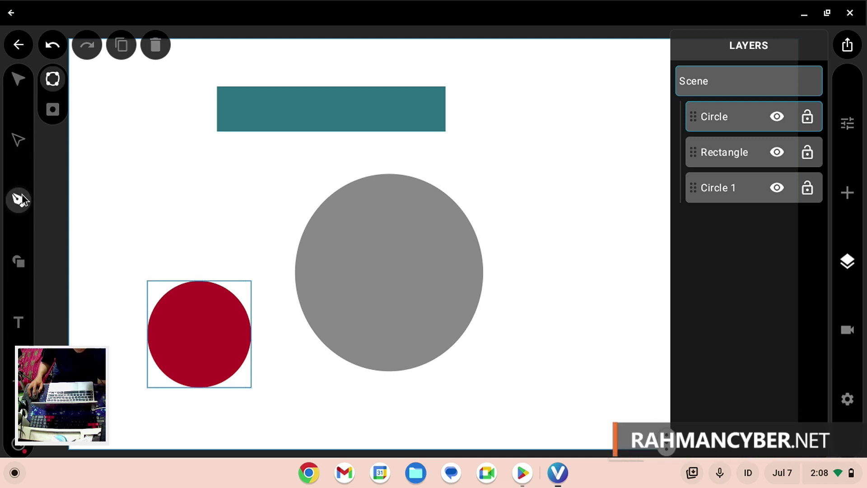
click(488, 166)
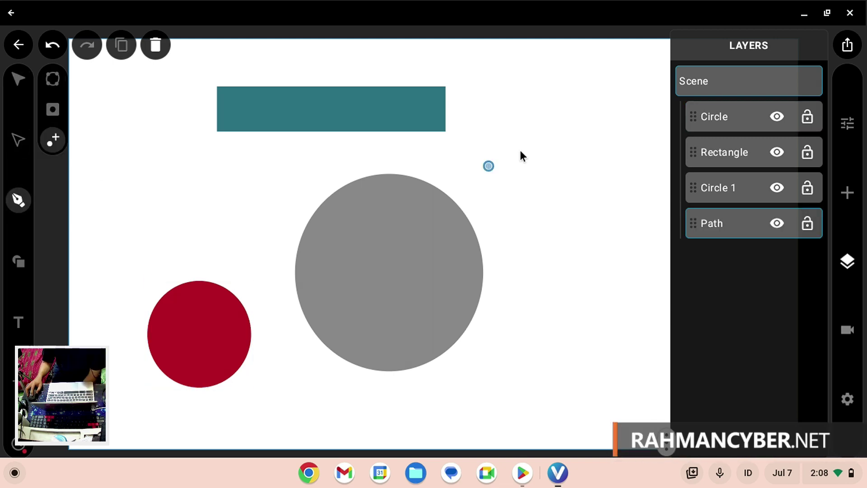
click(557, 103)
click(574, 150)
click(588, 196)
click(617, 214)
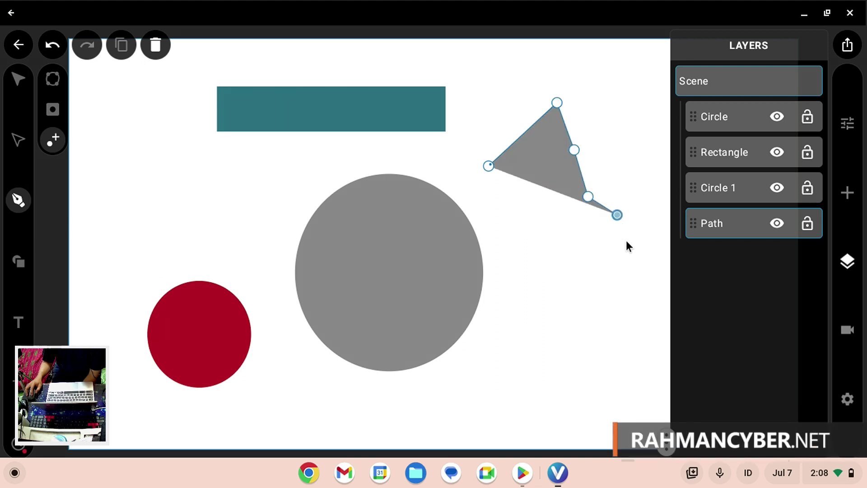
click(627, 253)
click(593, 287)
click(577, 330)
click(582, 359)
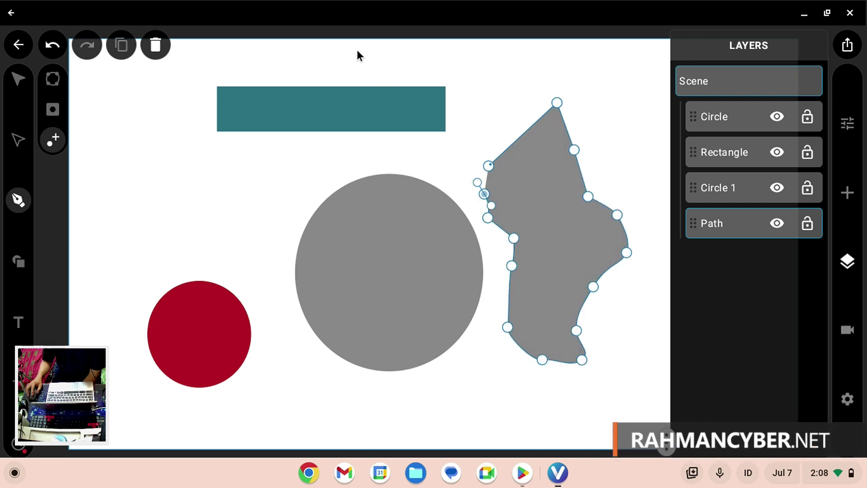
- Add a text object to the canvas just above the red circle
click(19, 259)
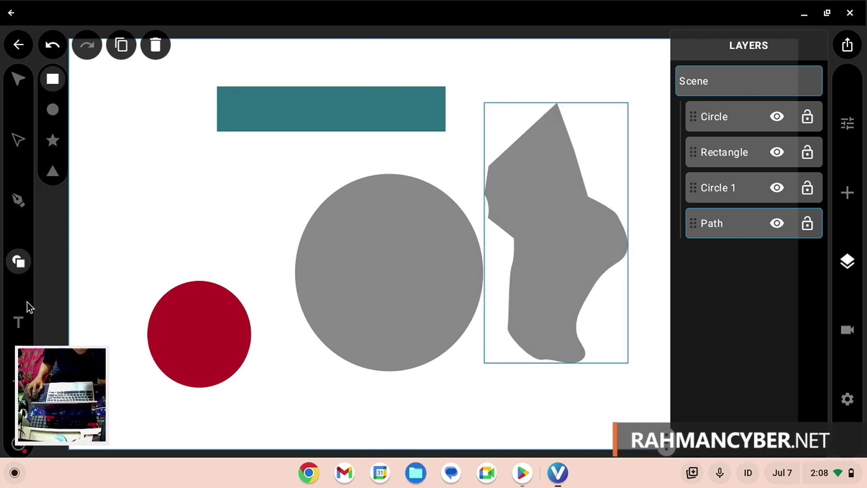
click(18, 322)
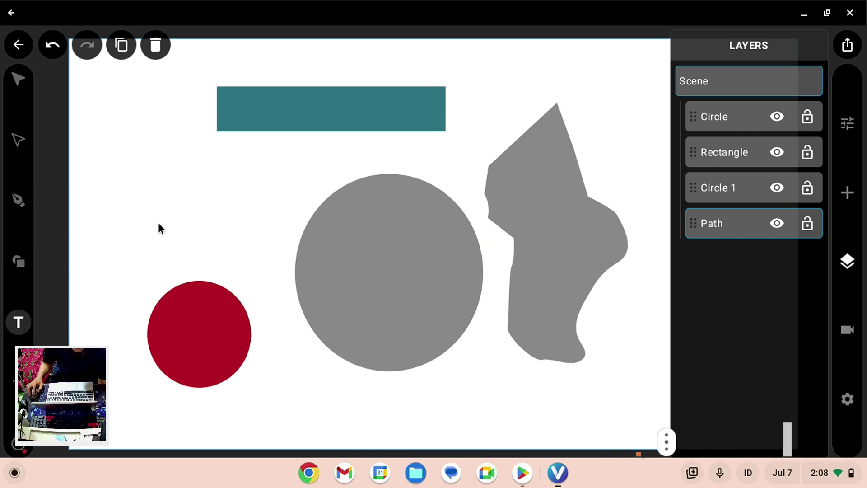
click(182, 217)
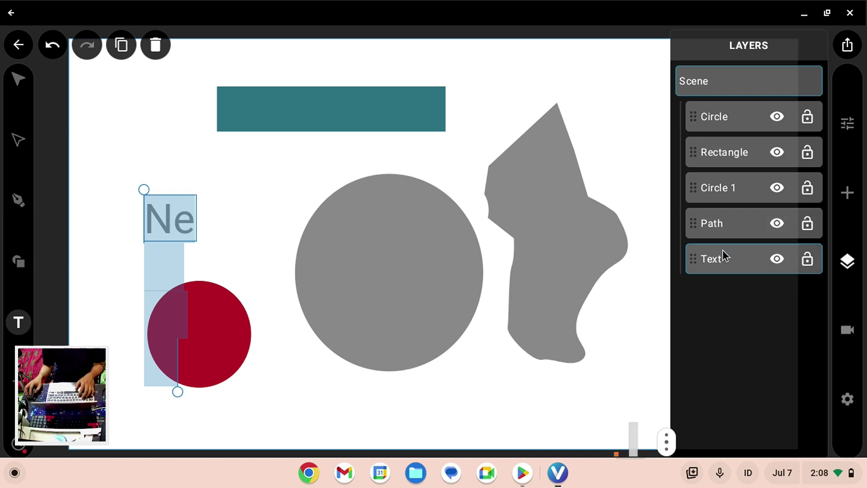
- Try to edit the new text object's content directly on the canvas
click(723, 264)
double_click(180, 207)
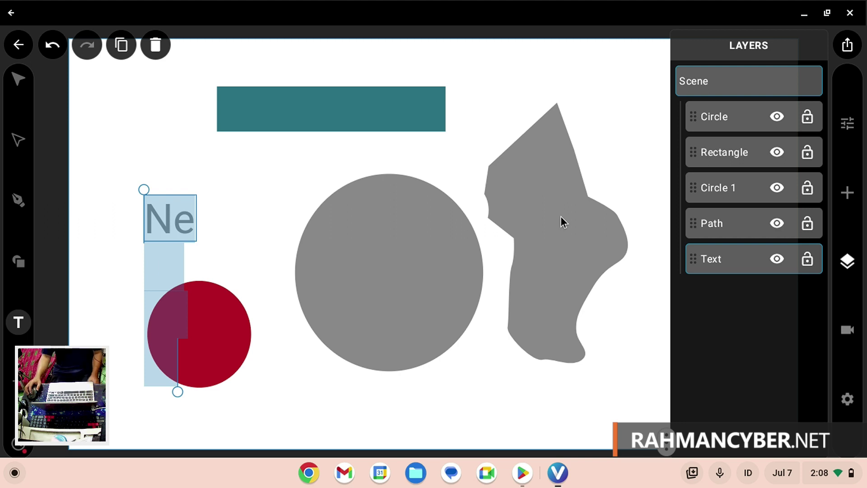
click(203, 242)
double_click(177, 223)
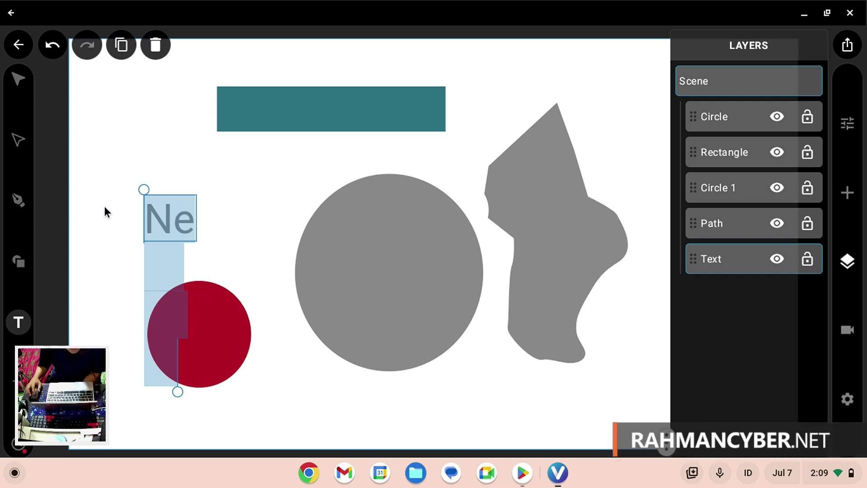
- Change the content of the text object above the red circle to "get yu"
click(12, 78)
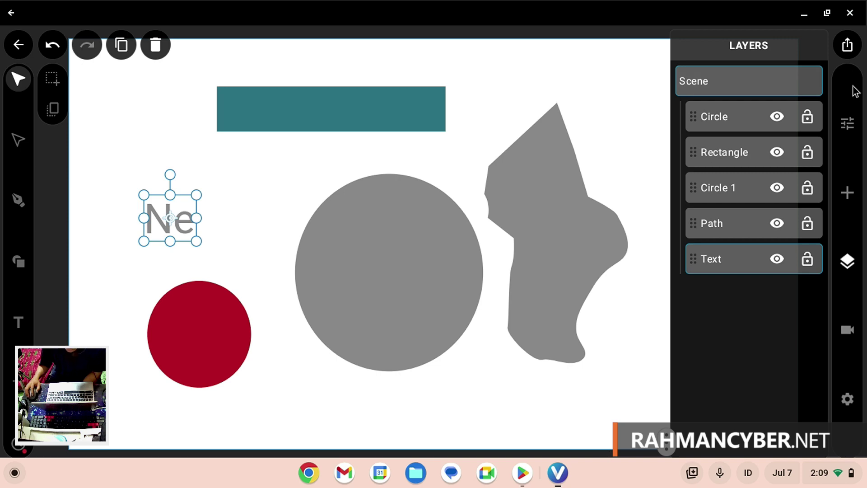
click(847, 122)
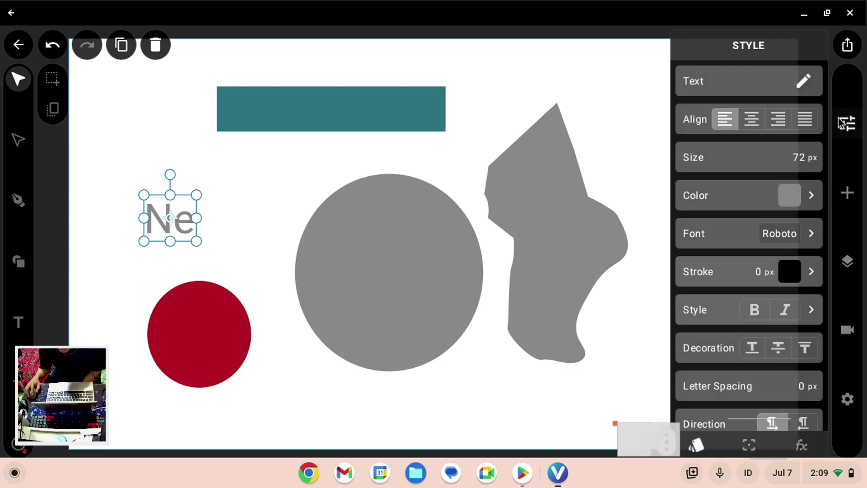
click(805, 79)
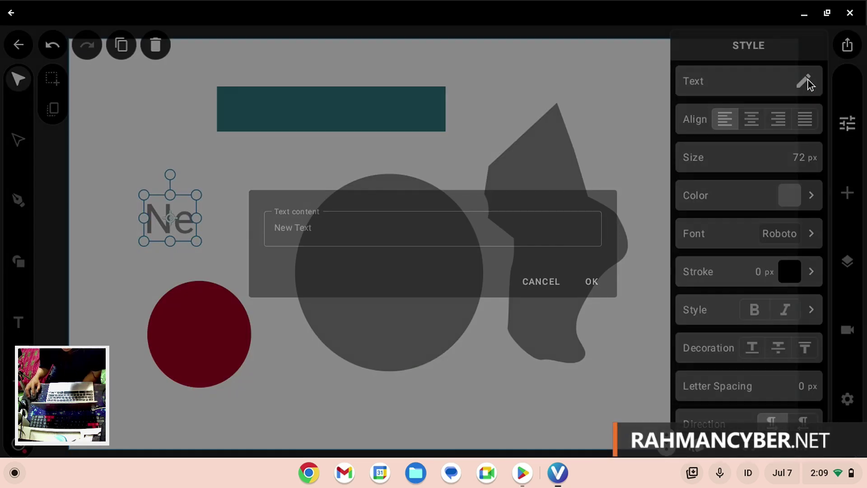
click(808, 80)
click(791, 84)
text(ge)
key(Return)
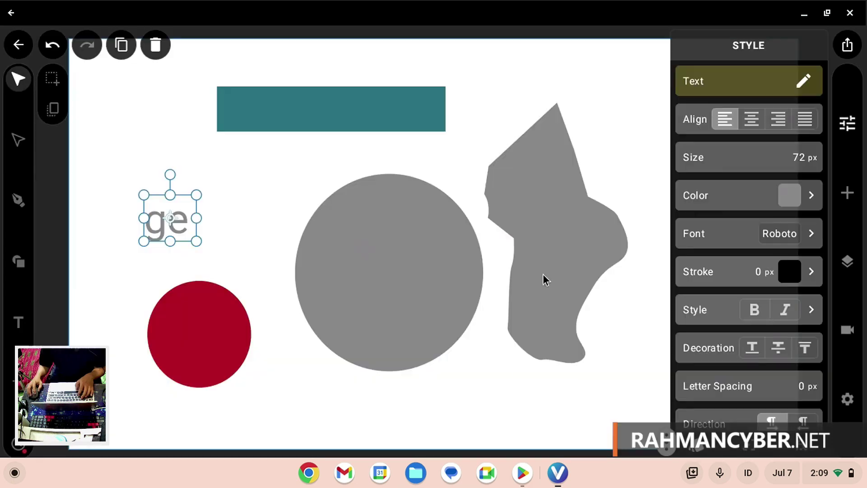
double_click(197, 222)
text(t yu)
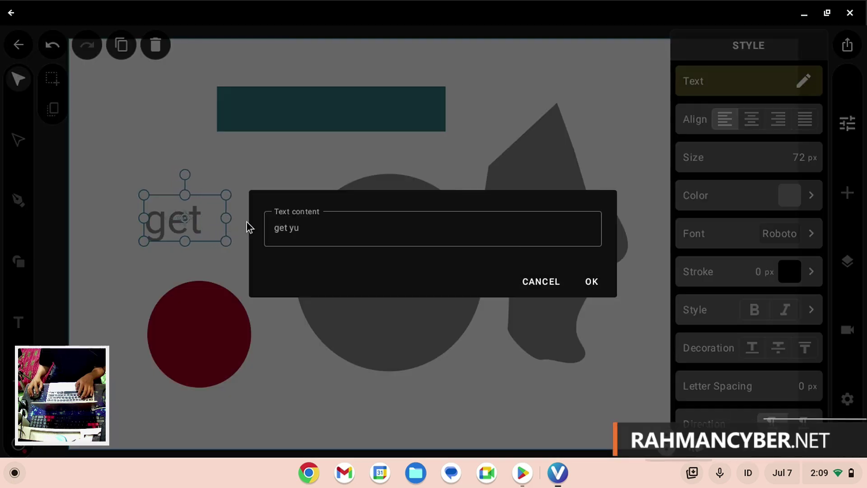
click(590, 281)
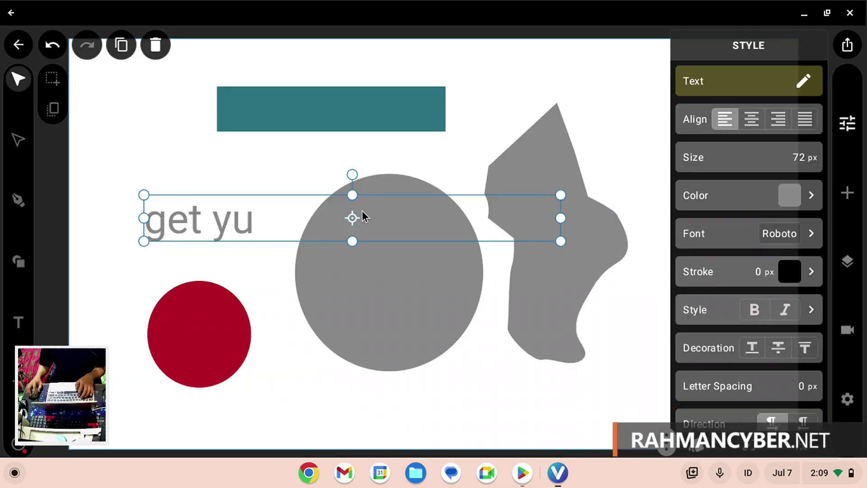
- Resize and move the "get yu" text box to just below the teal rectangle, and centre-align its text
drag(562, 219, 287, 221)
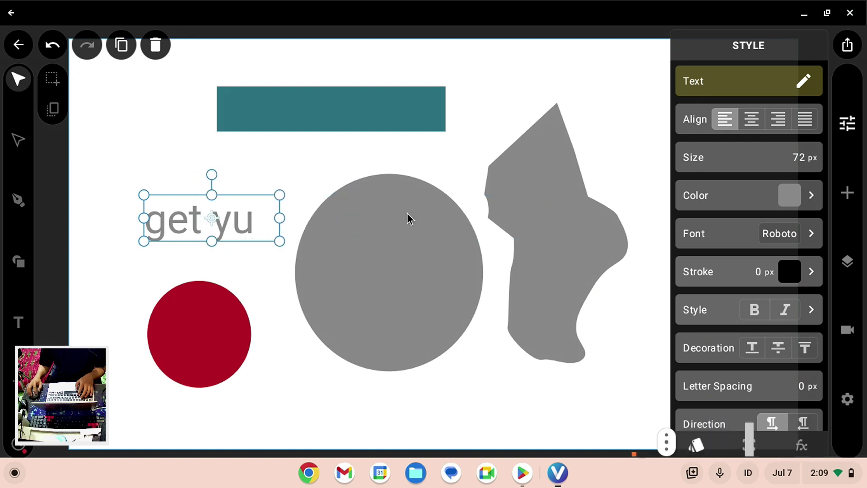
drag(188, 228, 201, 185)
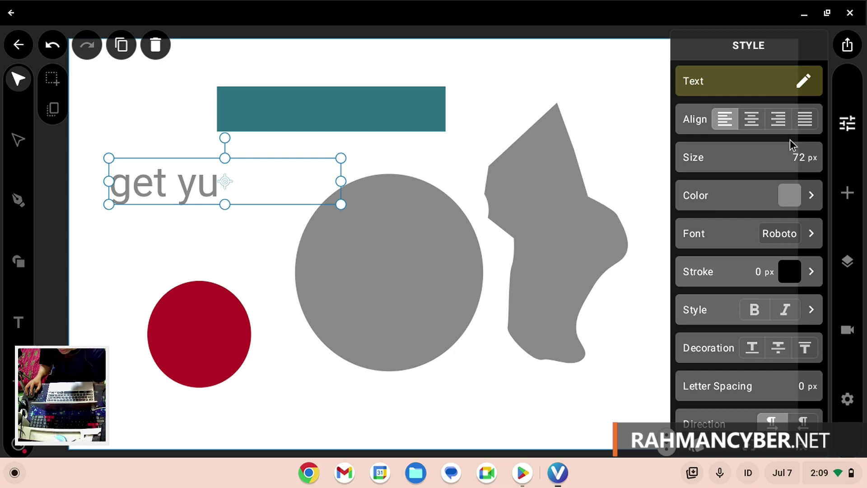
click(761, 123)
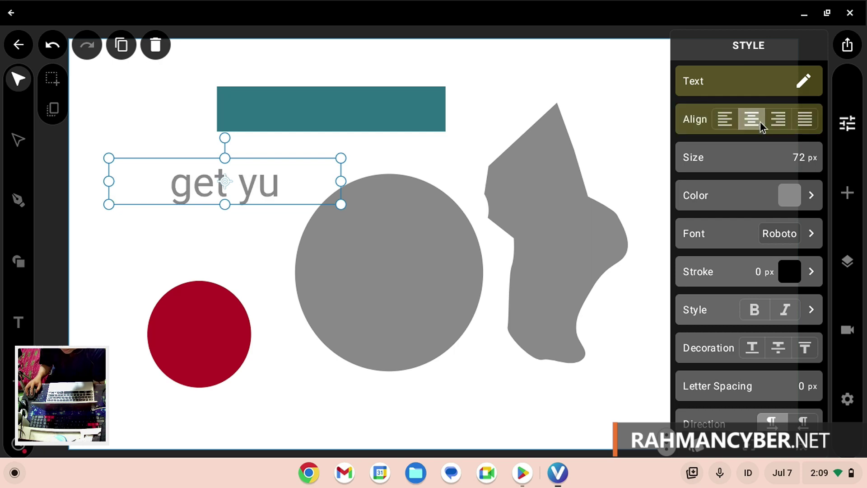
- Check which fonts are available for the text, including those in the Font Library
click(790, 233)
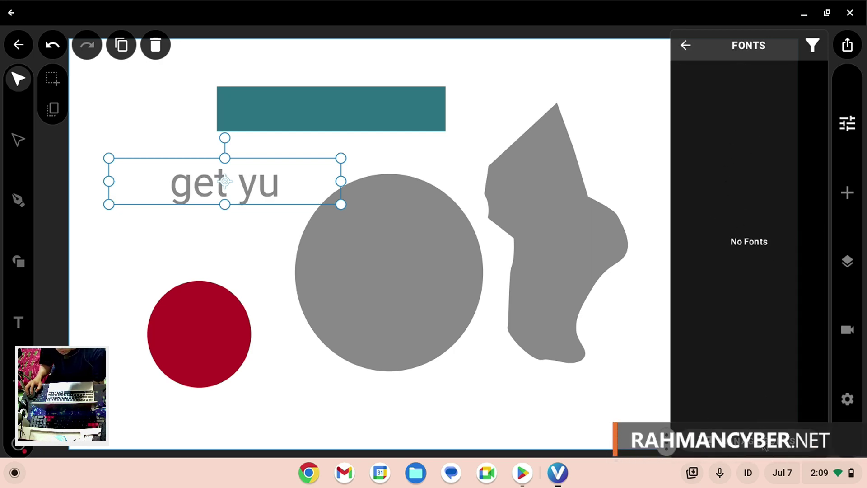
click(764, 447)
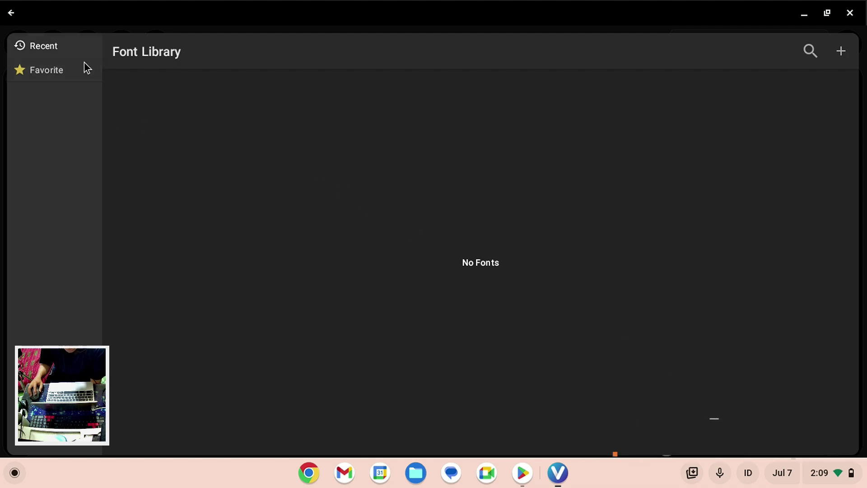
click(13, 15)
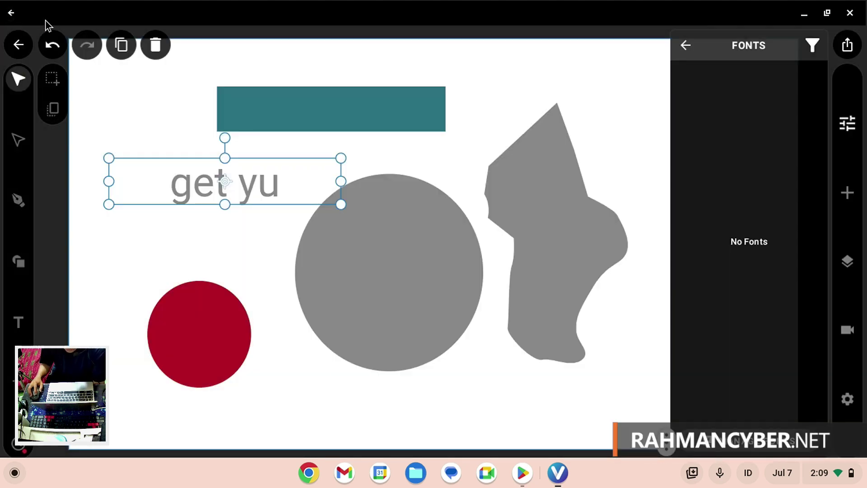
click(686, 45)
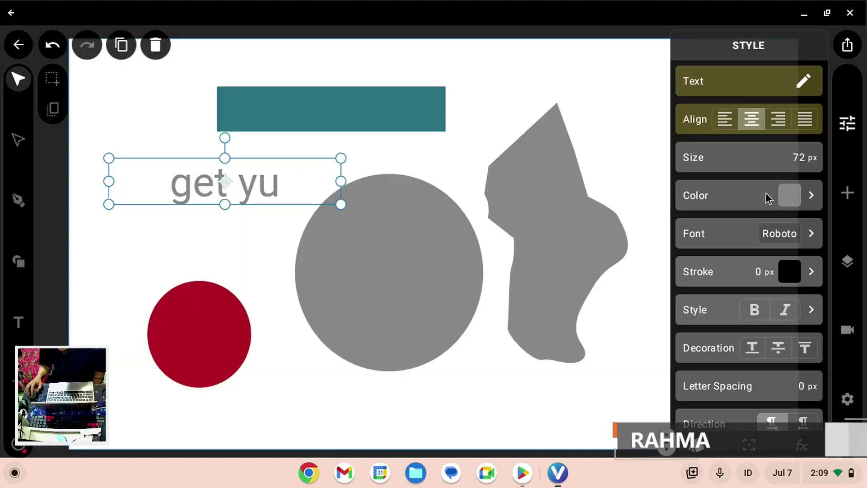
click(793, 234)
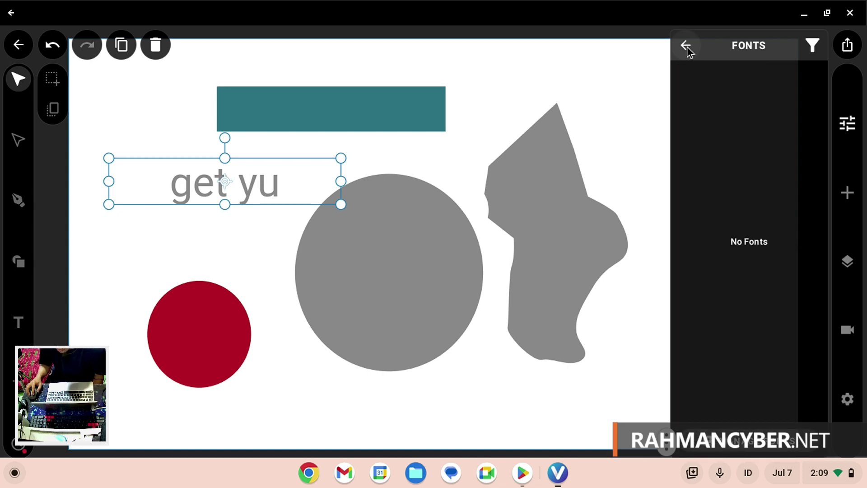
click(686, 45)
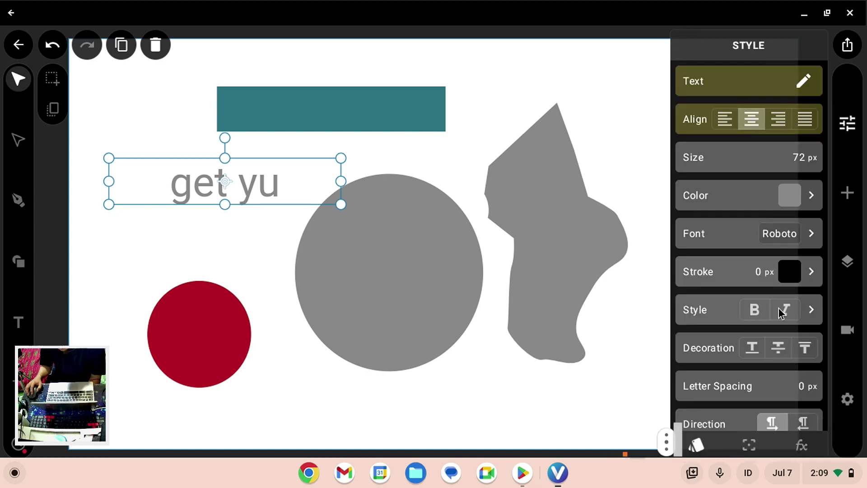
- Make the "get yu" text bold and italic, with its opacity at 100%
click(753, 310)
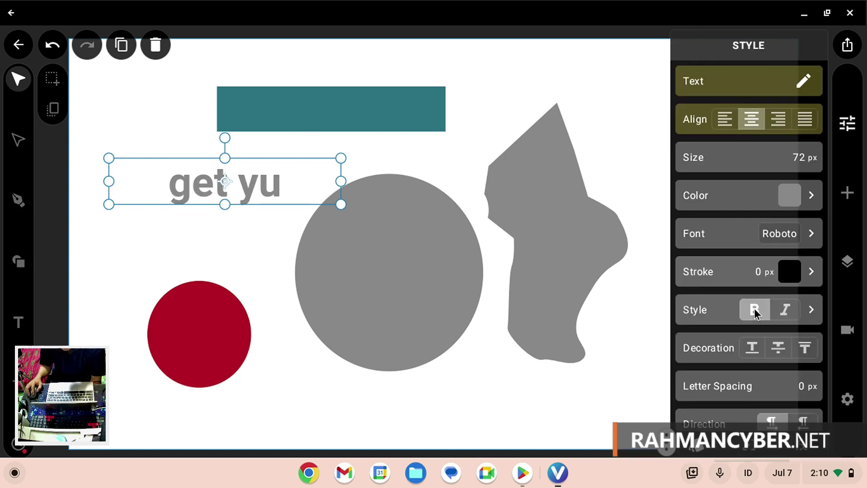
click(786, 310)
scroll(757, 312, down, 5)
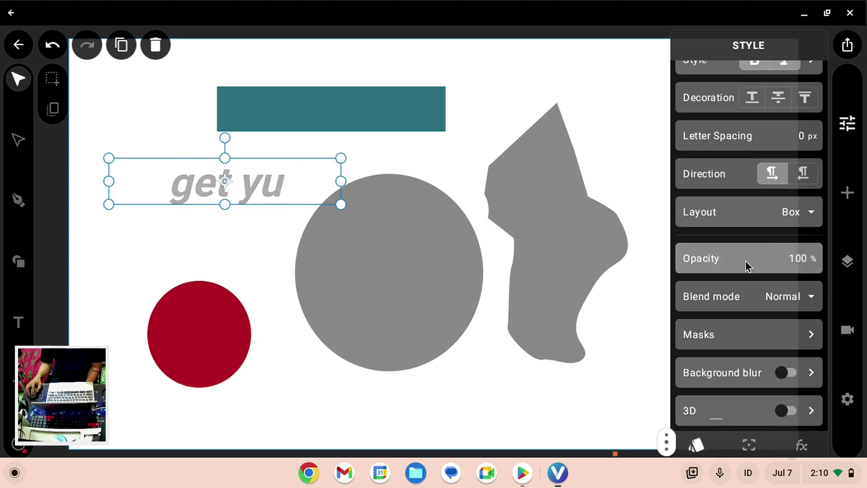
drag(747, 265, 788, 316)
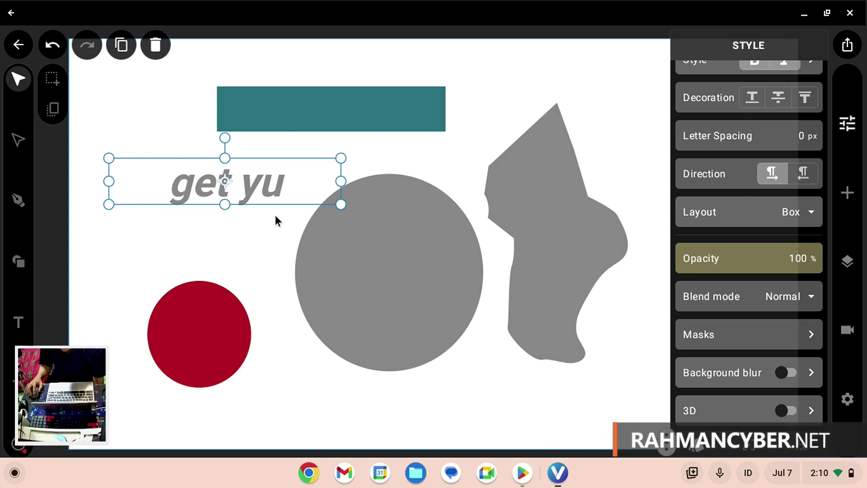
- Move the "get yu" text onto the large grey circle and colour it dark red (Red 51.4%, Green 6.8%, Blue 6.8%)
drag(276, 221, 414, 262)
click(748, 334)
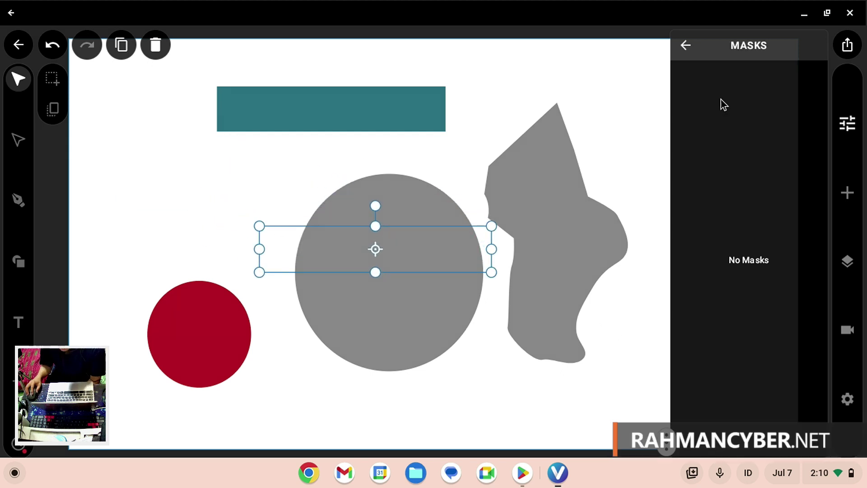
key(Escape)
click(788, 208)
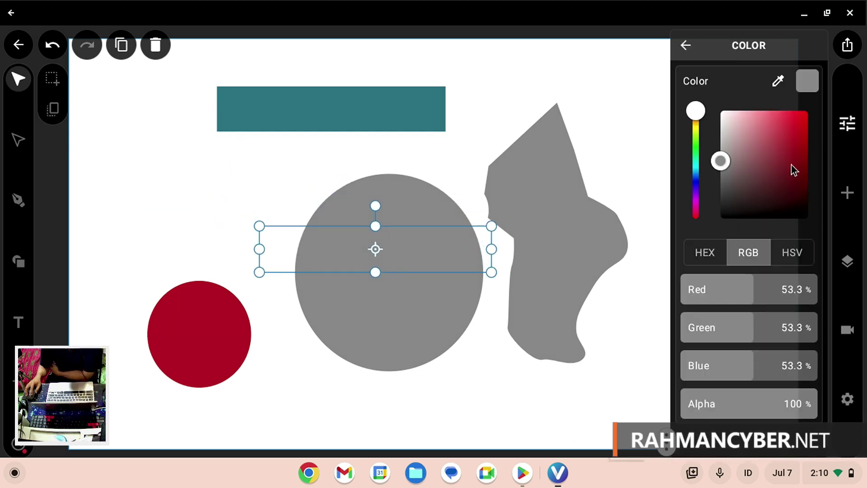
drag(721, 161, 795, 160)
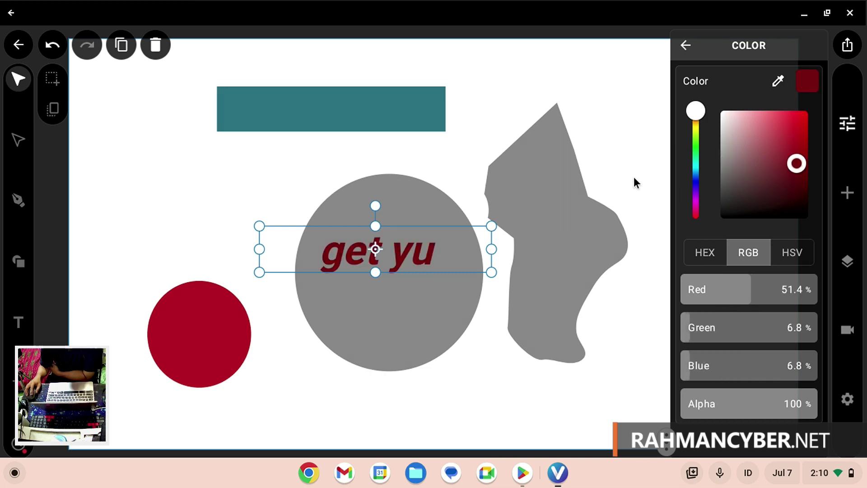
click(686, 45)
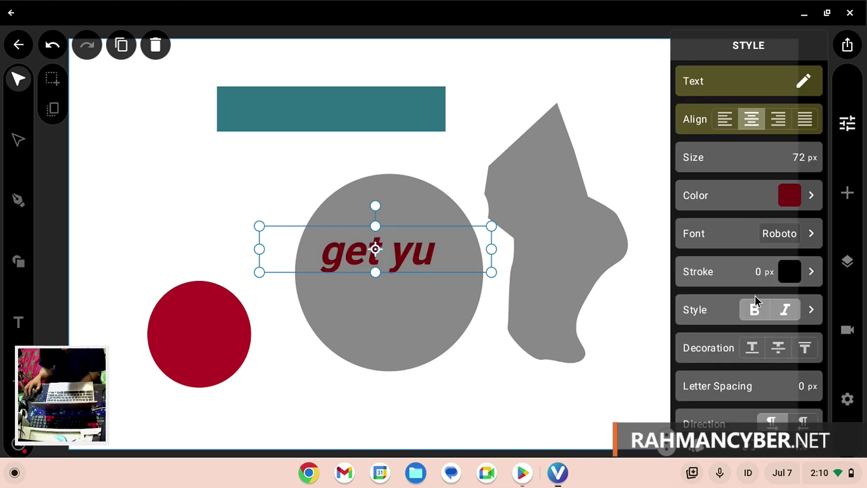
- Try the background blur effect on the "get yu" text
scroll(755, 298, down, 5)
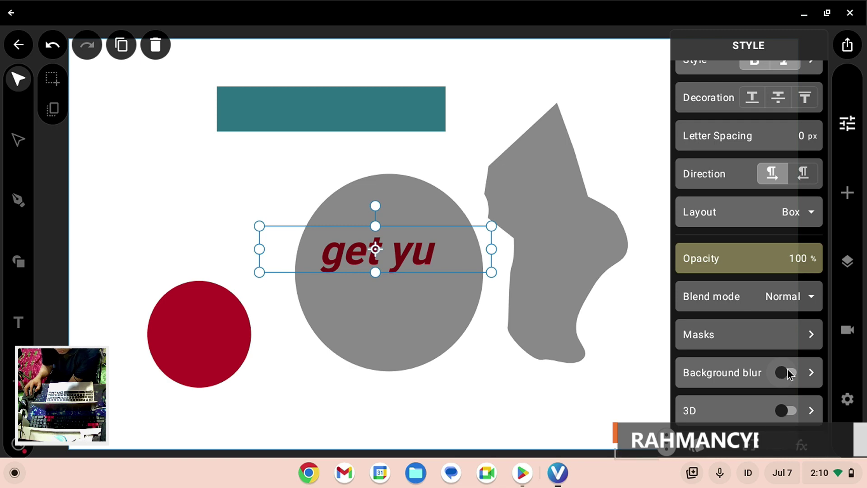
click(787, 373)
click(790, 376)
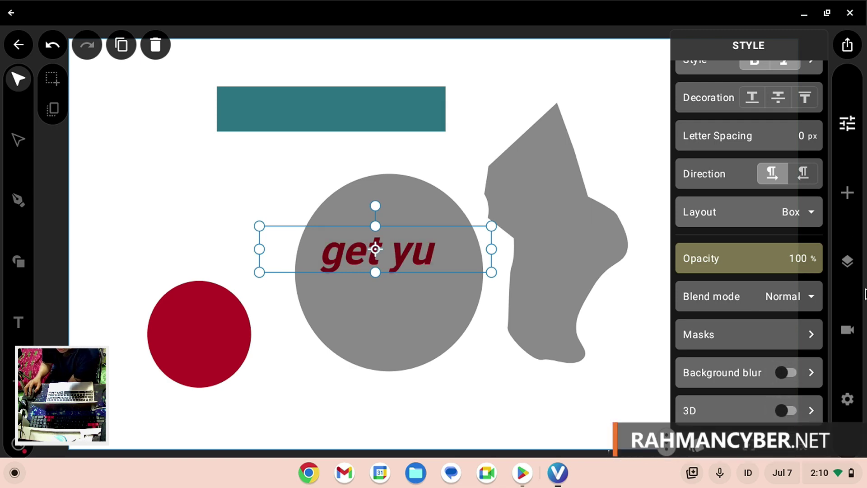
click(850, 330)
click(845, 398)
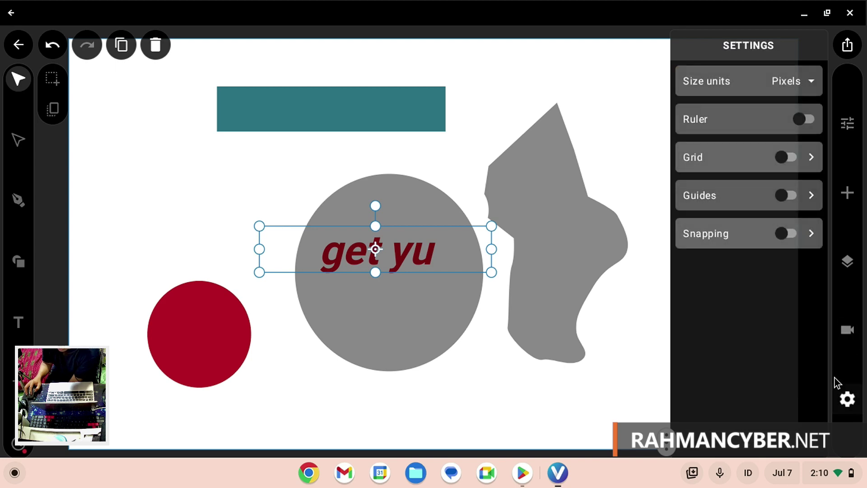
click(847, 330)
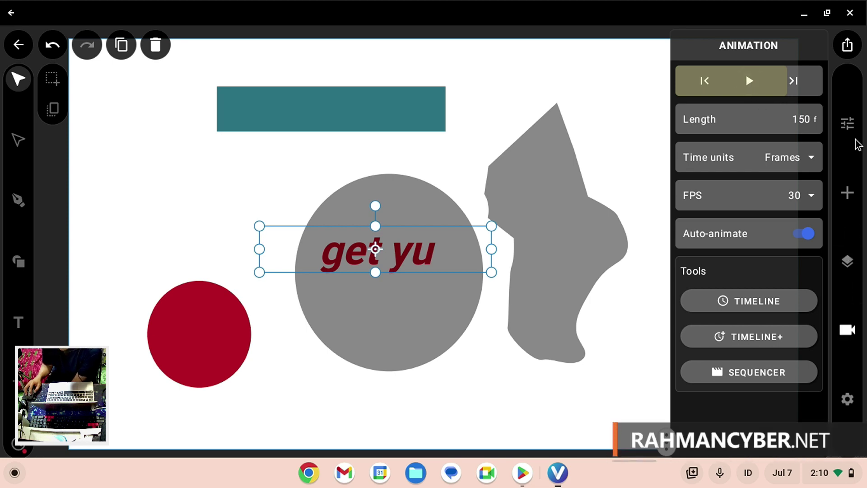
click(849, 122)
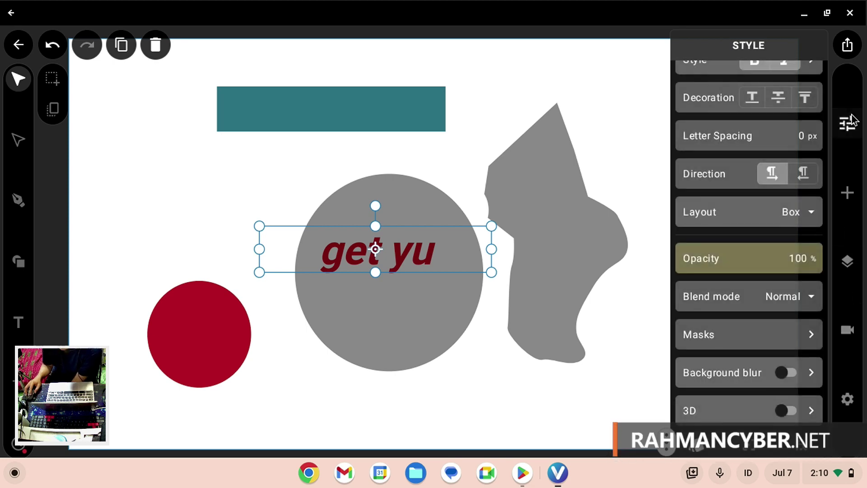
- Export the animation as an MP4 video with 80% quality and a scale of 155%, after checking the available types and formats
click(849, 45)
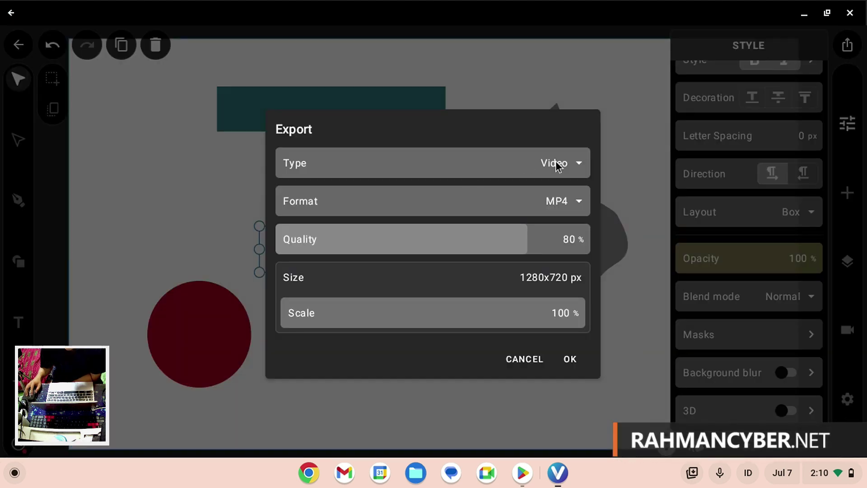
click(552, 211)
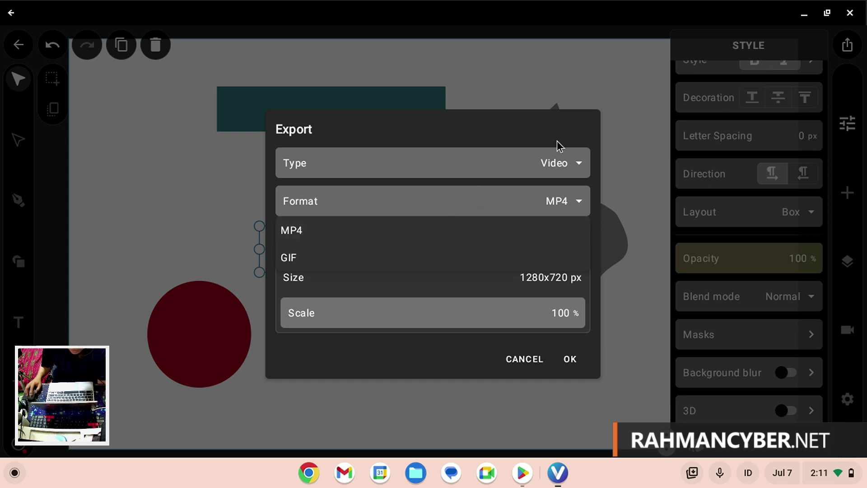
click(550, 158)
click(548, 161)
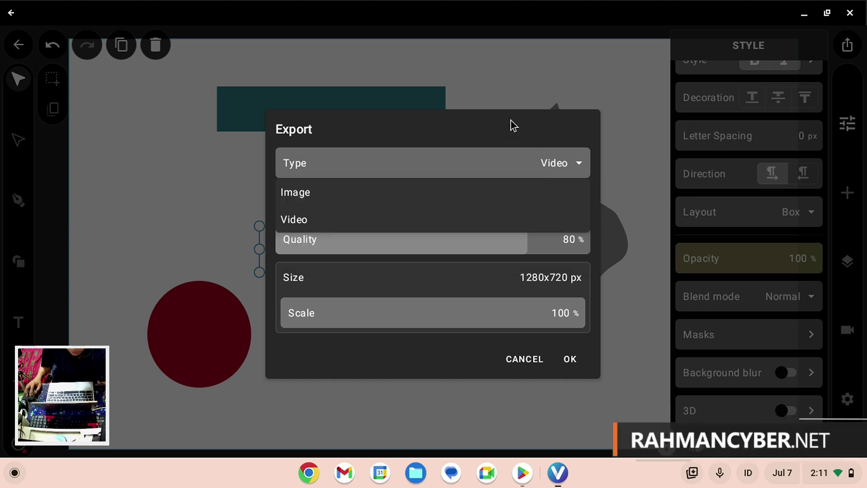
click(497, 149)
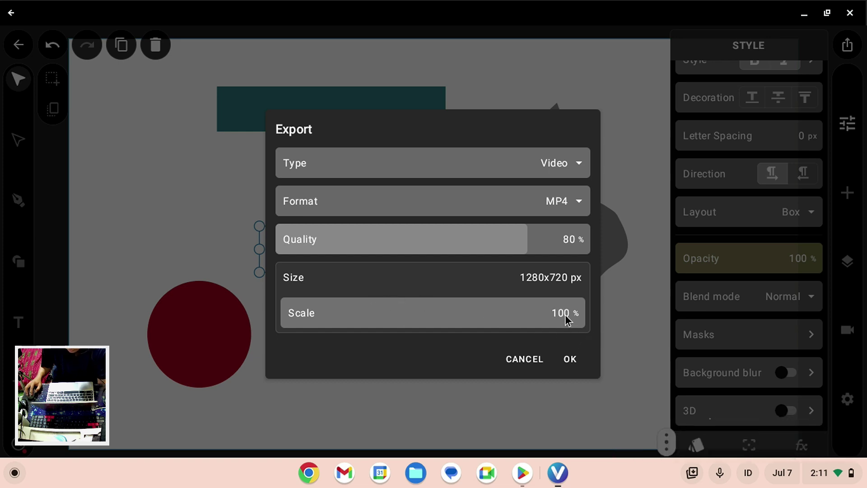
drag(565, 315, 744, 298)
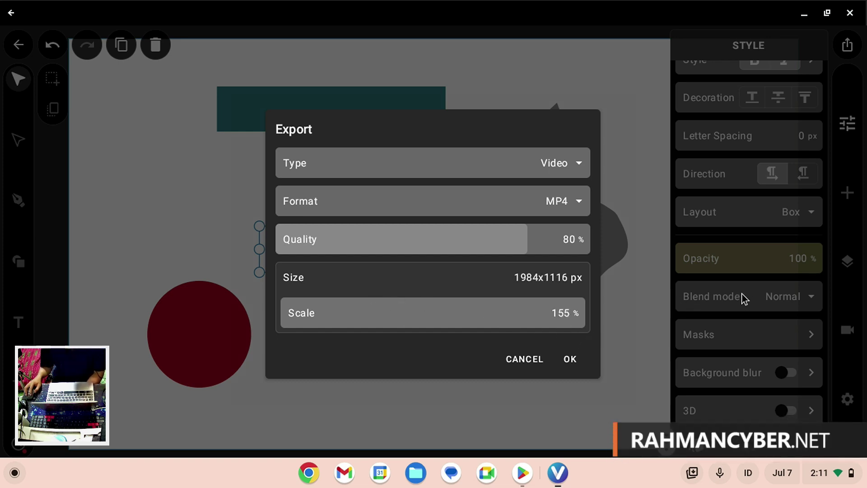
drag(584, 310, 570, 360)
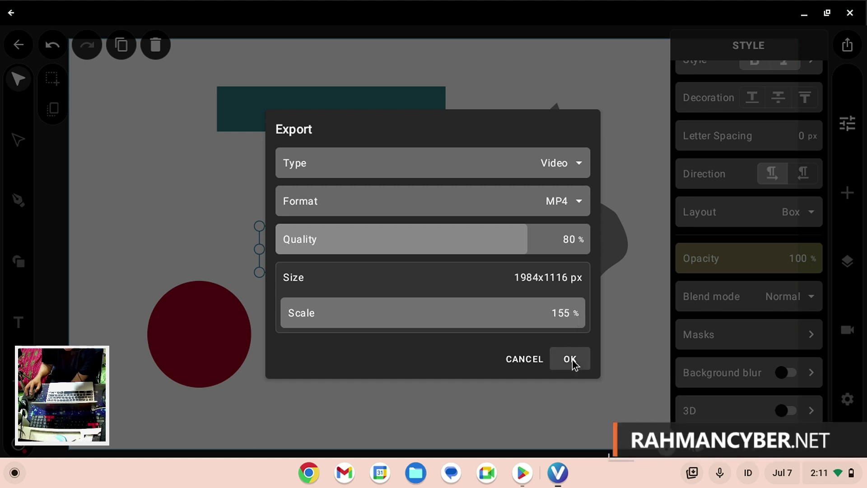
click(571, 361)
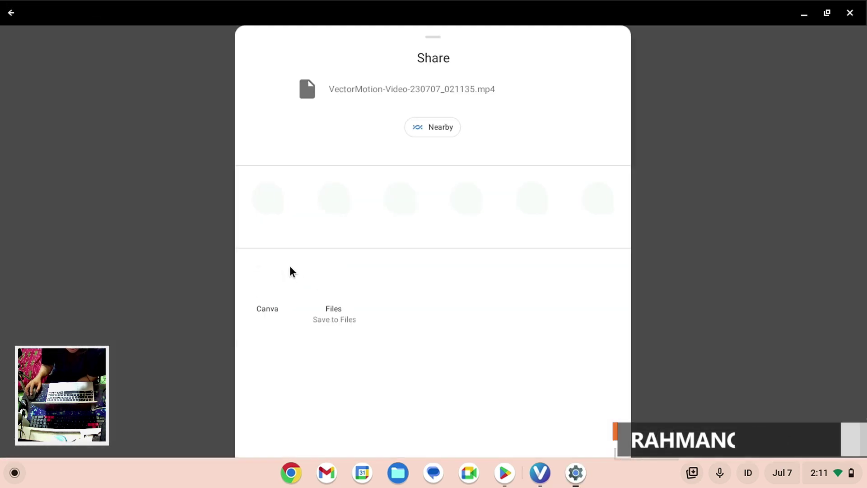
- Save the exported video to the Downloads folder through Files
click(334, 281)
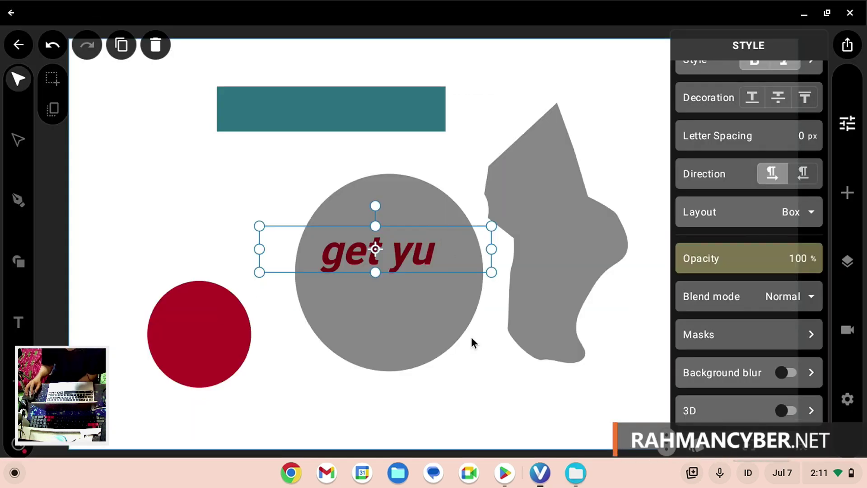
click(524, 355)
scroll(524, 355, down, 4)
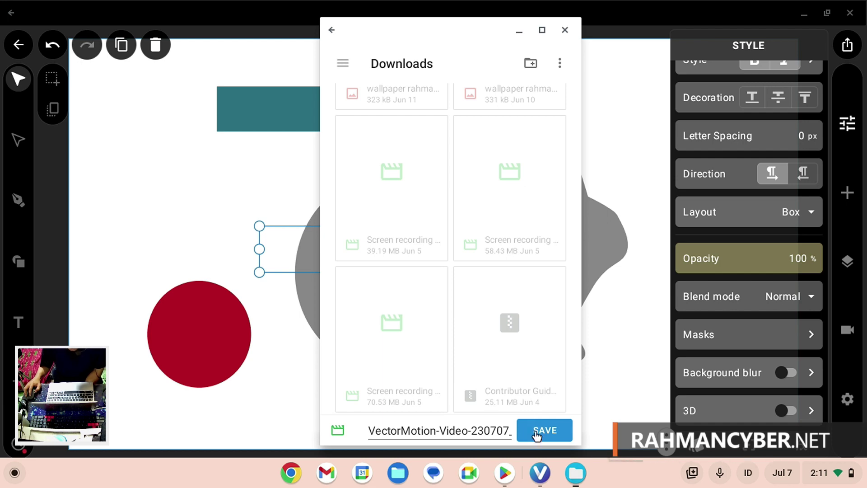
scroll(434, 142, up, 4)
click(343, 68)
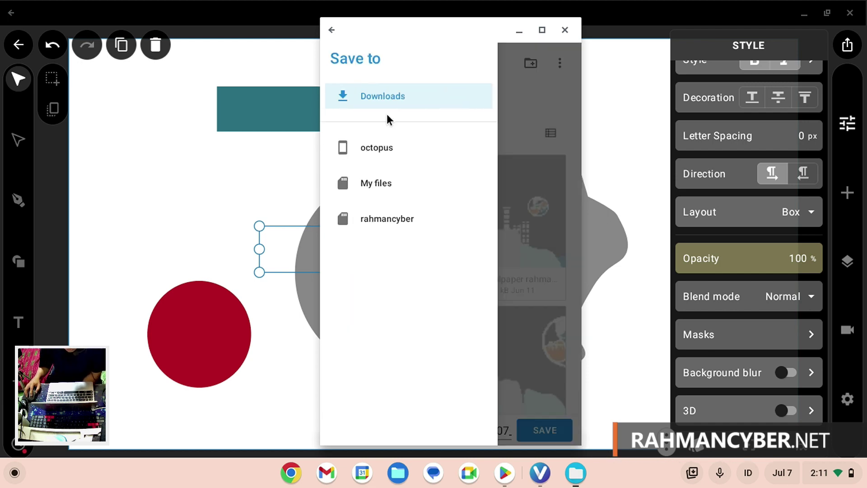
click(527, 135)
click(542, 429)
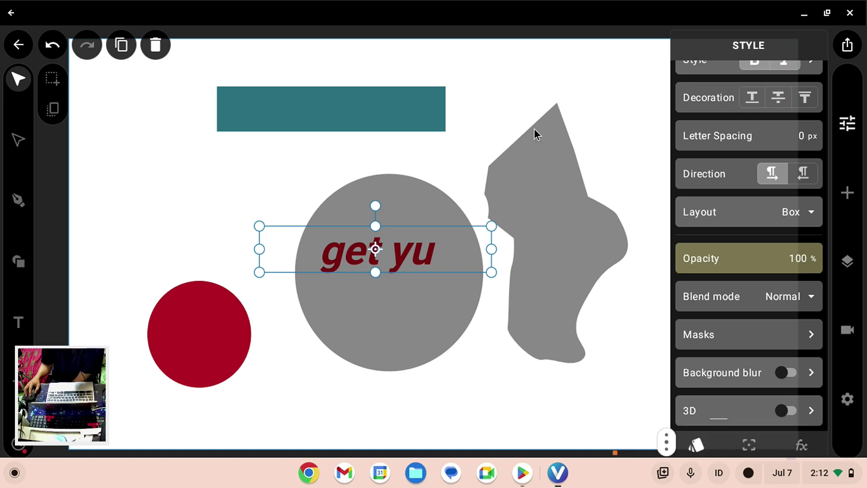
- Switch to the Files app, open VectorMotion-Video-230707_021135.mp4 from Downloads to check it, and return to VectorMotion
click(423, 474)
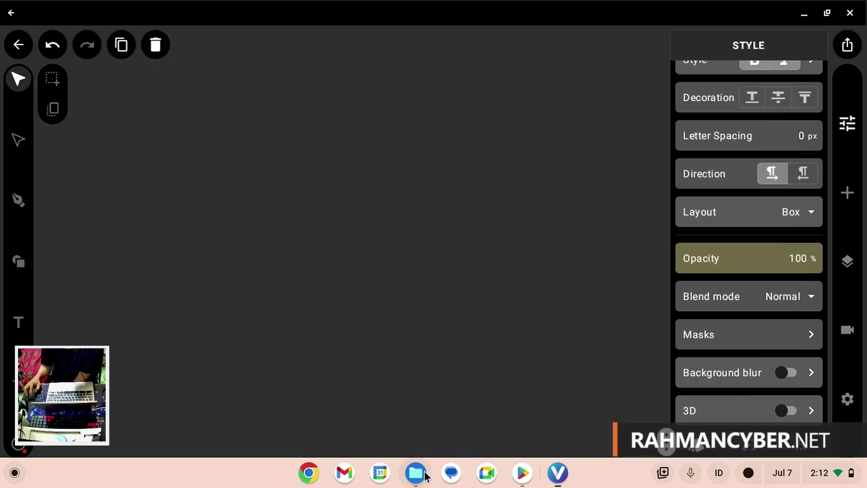
click(110, 158)
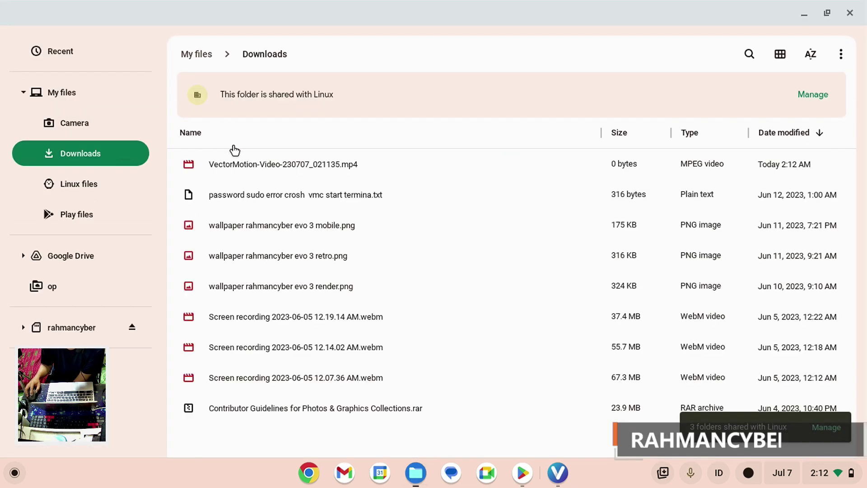
click(288, 164)
double_click(288, 164)
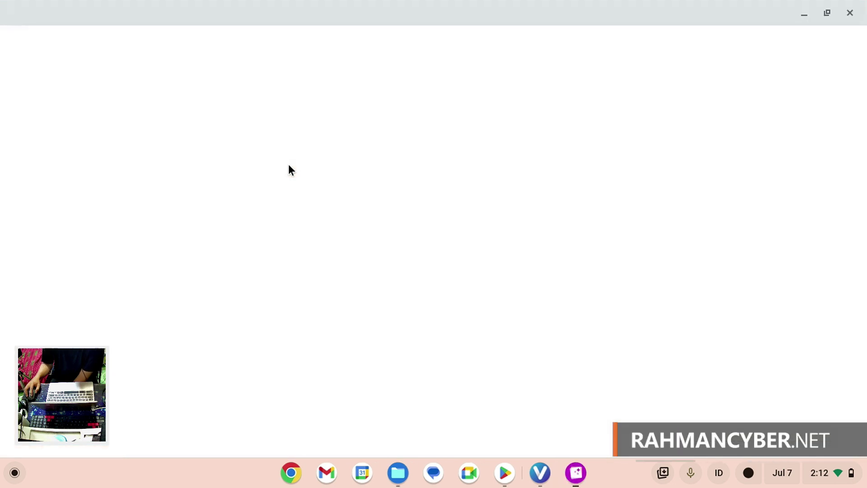
key(ctrl+w)
key(alt+Tab)
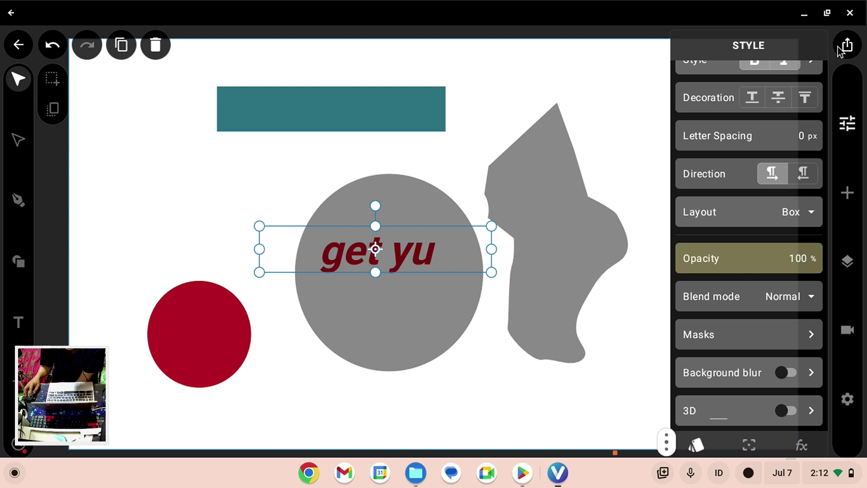
- Export the animation again as a video, save it to Downloads and check the new file in the Files app
click(839, 48)
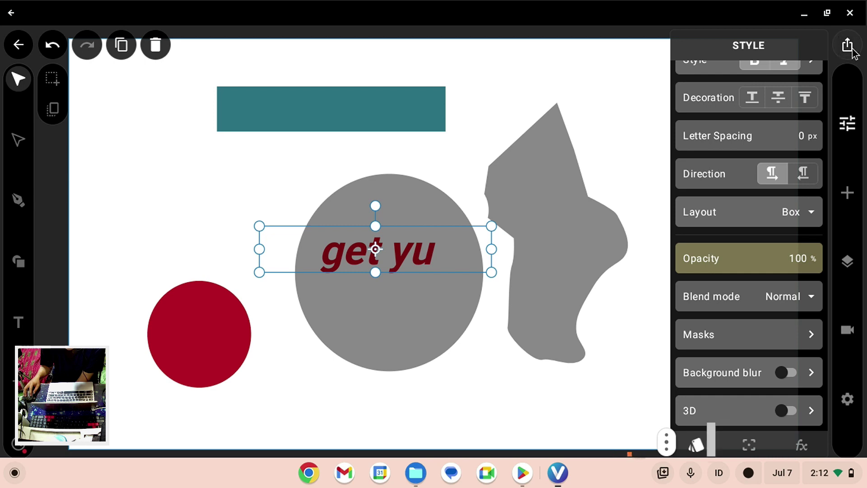
click(570, 357)
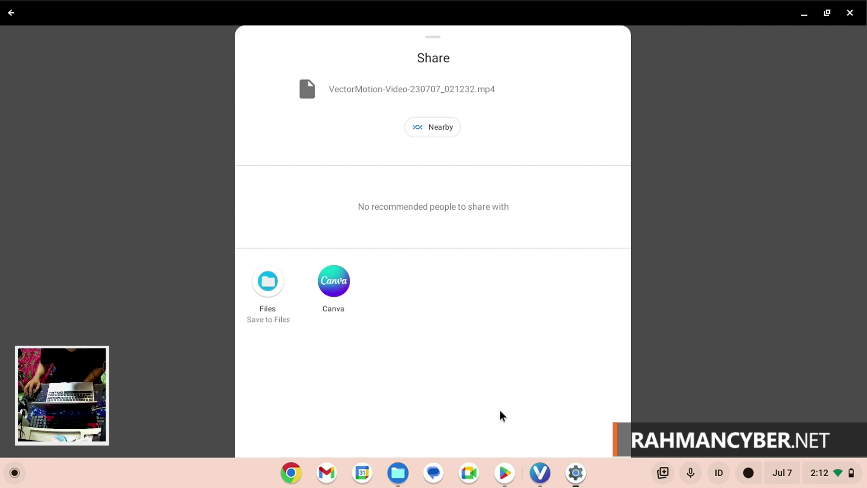
click(261, 282)
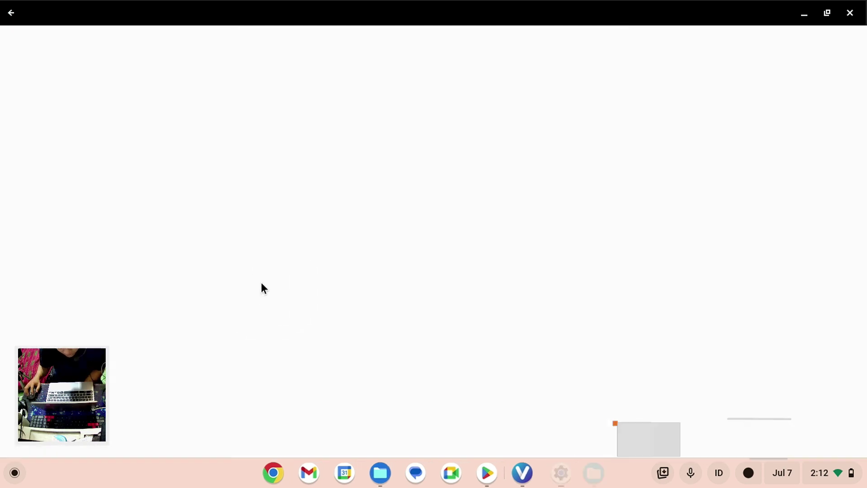
click(556, 431)
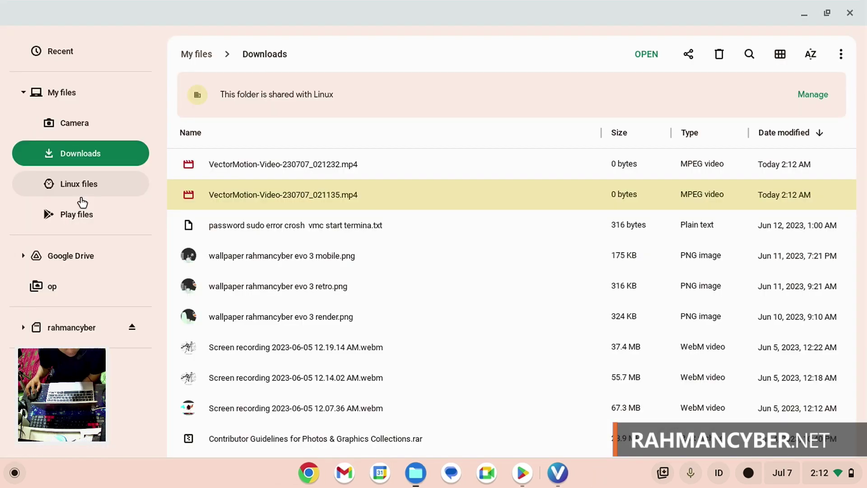
click(835, 10)
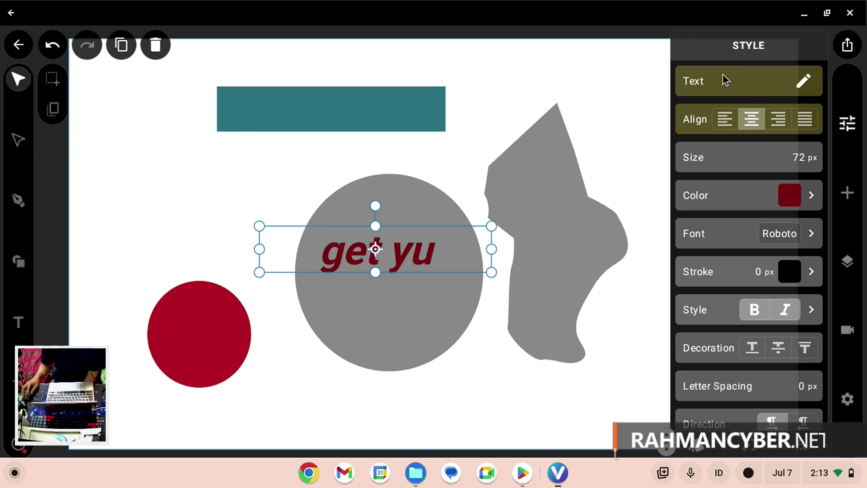
- Export the animation as an MP4 video at 100% quality and save it to the Downloads folder
click(847, 45)
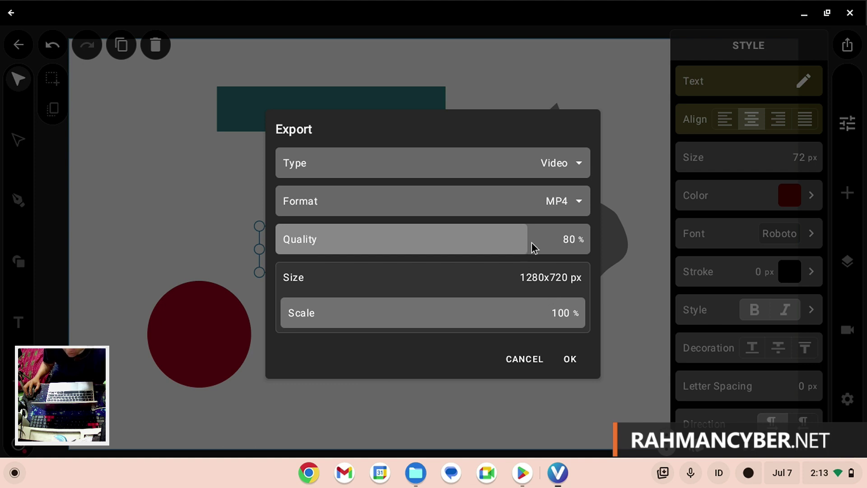
drag(531, 247, 630, 236)
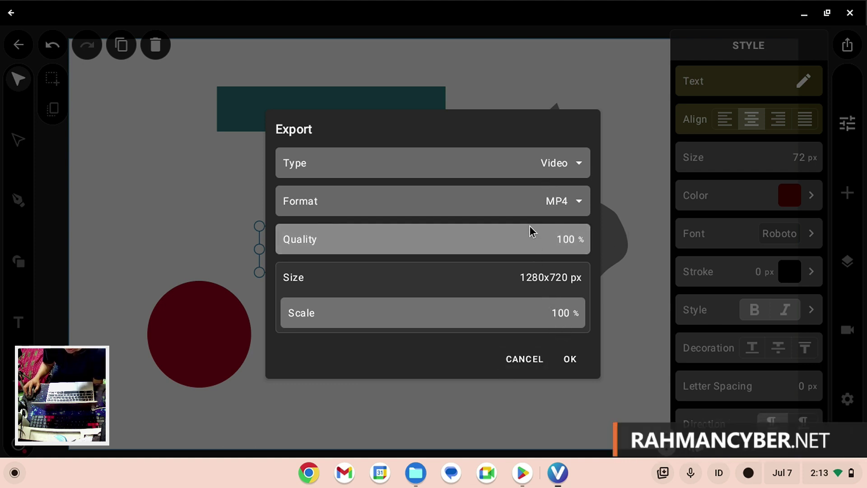
drag(558, 314, 462, 328)
click(585, 361)
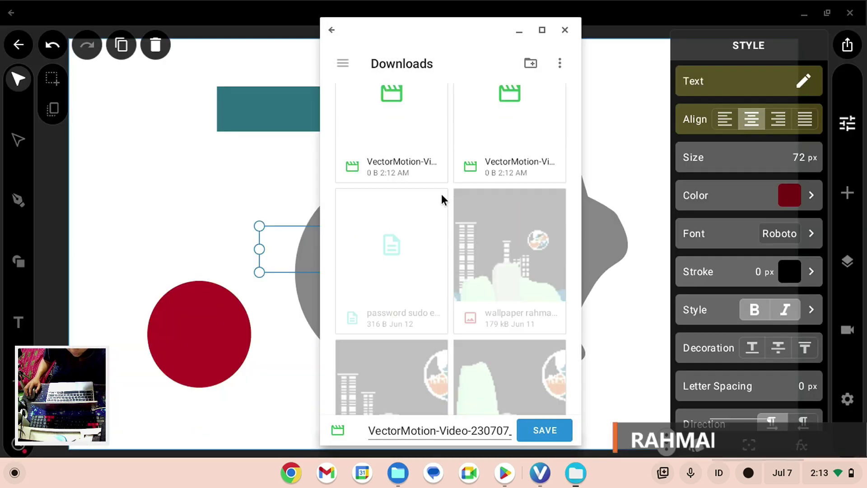
scroll(514, 385, down, 5)
click(540, 430)
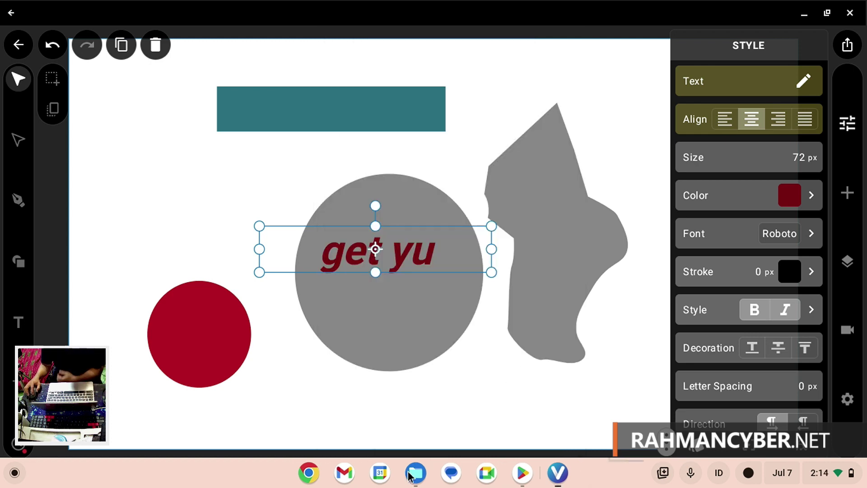
- Switch to the Files app, play VectorMotion-Video-230707_021348.mp4 from Downloads to check it, and return to VectorMotion
click(412, 472)
click(329, 167)
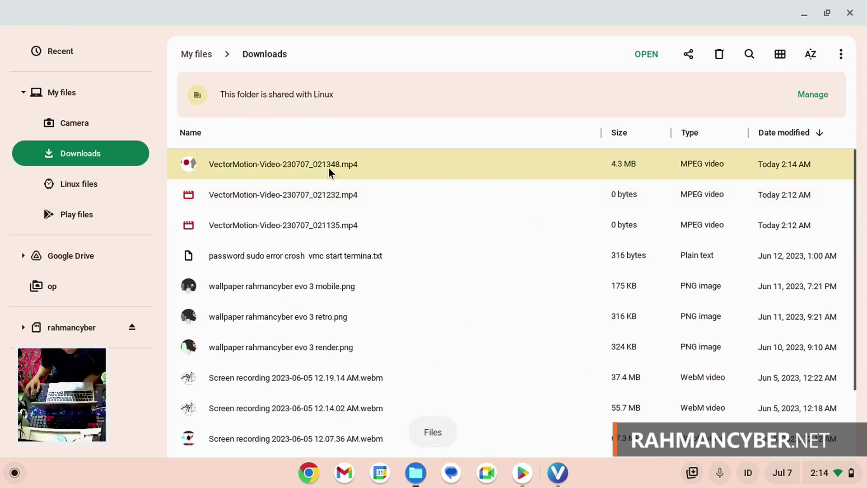
double_click(380, 170)
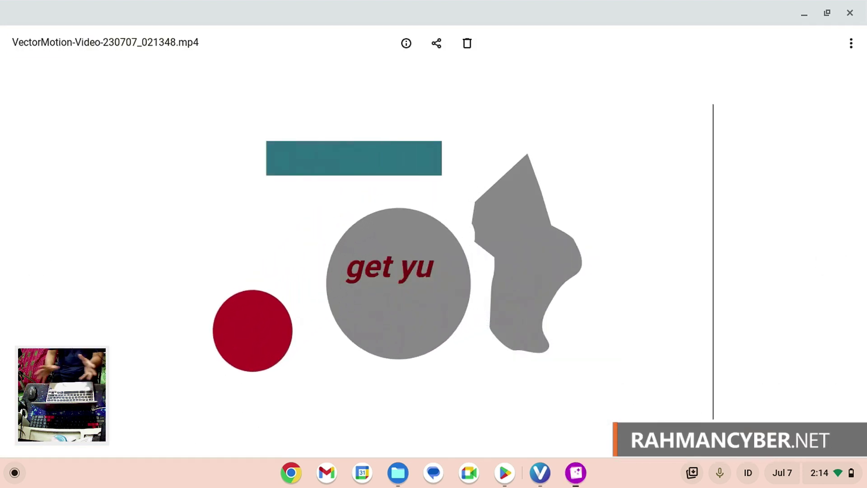
click(851, 12)
key(alt+Tab)
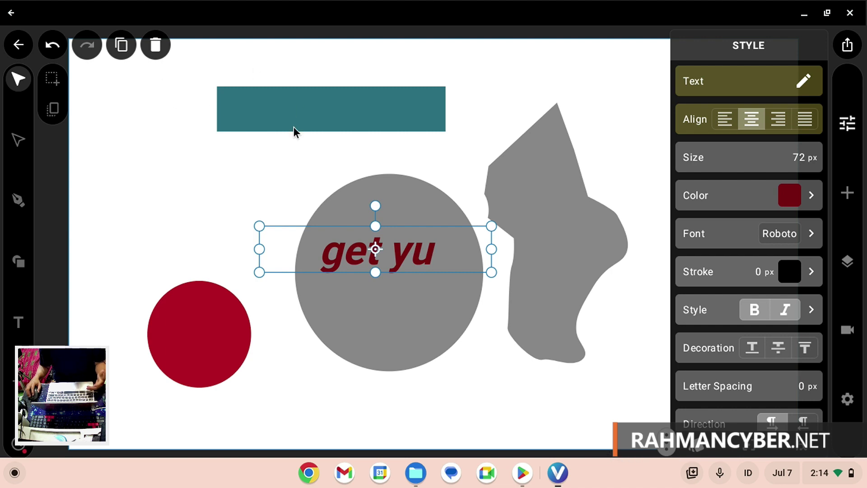
- Compare the style options of the large grey circle with those of the "get yu" text
click(857, 126)
click(857, 126)
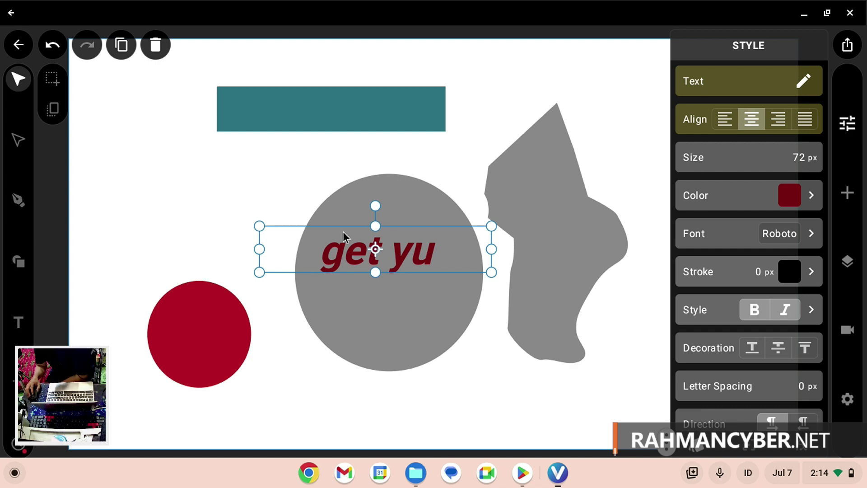
click(371, 197)
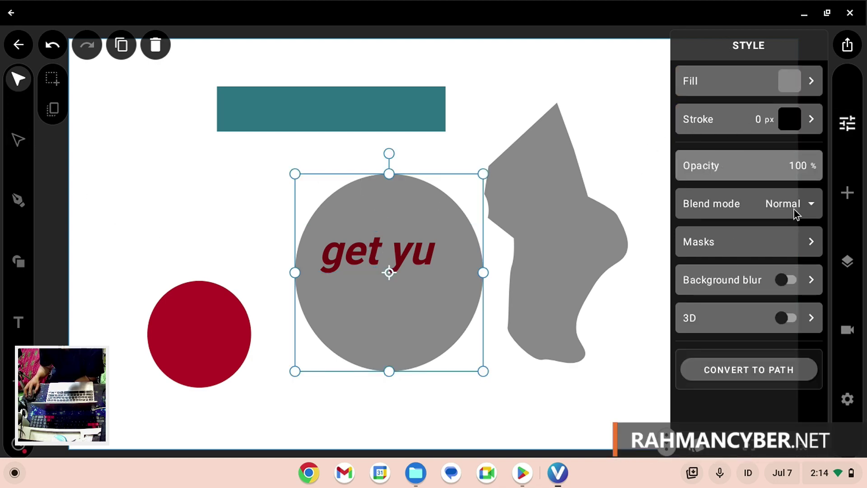
click(425, 248)
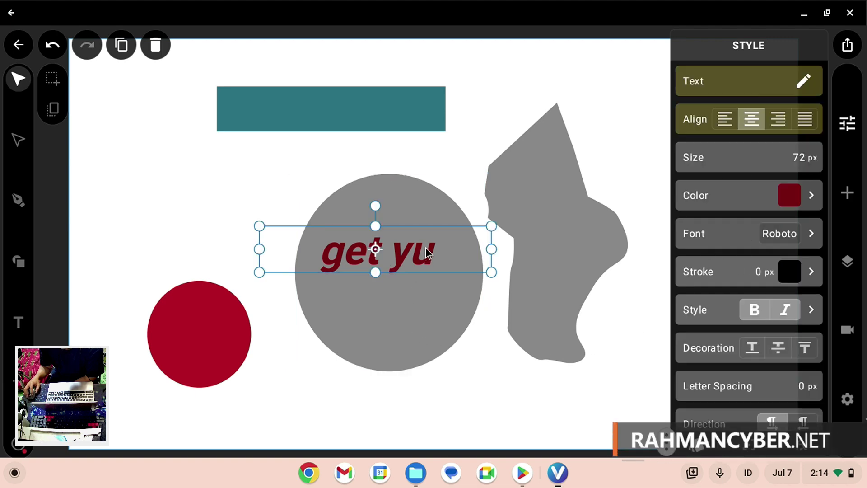
- Insert a new circle and place it above the red circle, partly beyond the scene's left edge and overlapping the teal rectangle
click(848, 193)
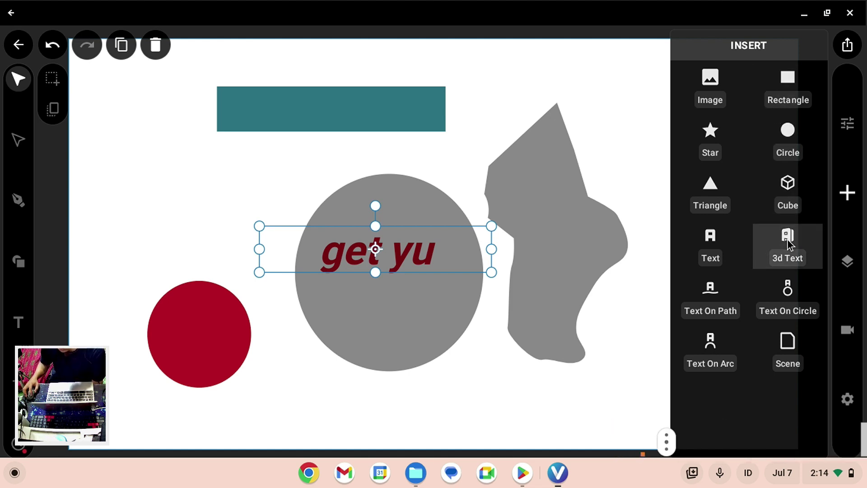
click(789, 134)
drag(462, 208, 165, 197)
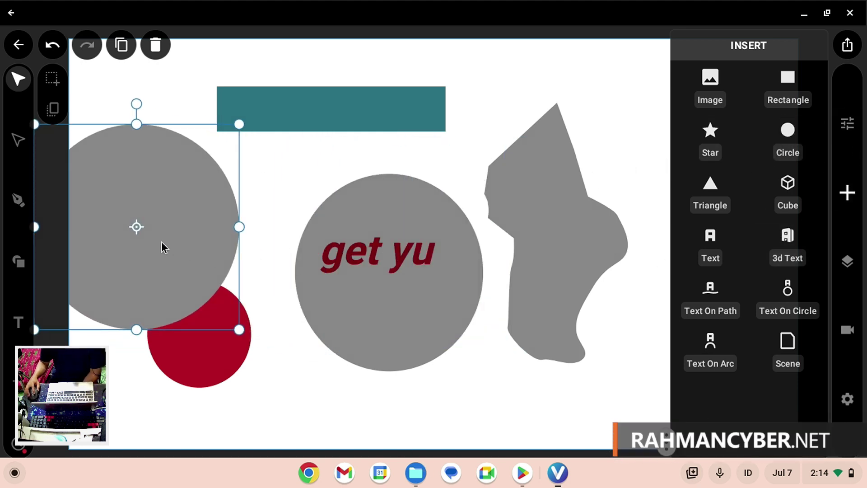
drag(185, 245, 193, 207)
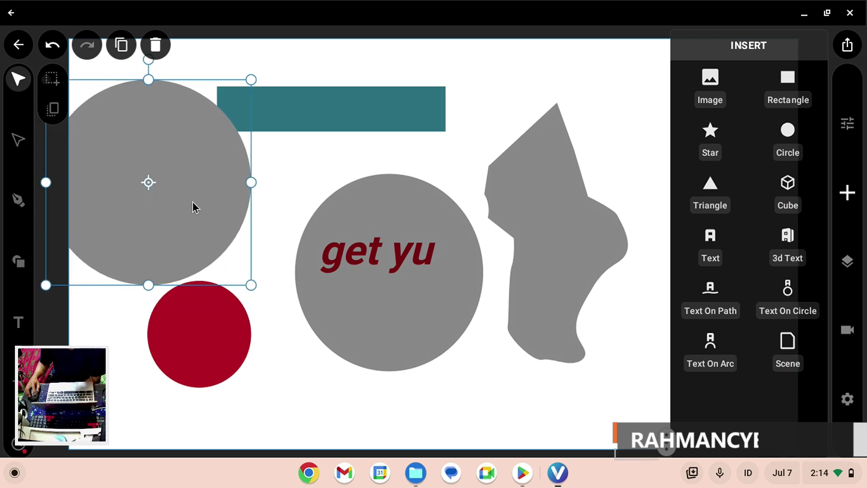
- Review the layer list, the animation options with both timeline tools, and the ruler, grid, guides and snapping settings
click(848, 195)
click(848, 262)
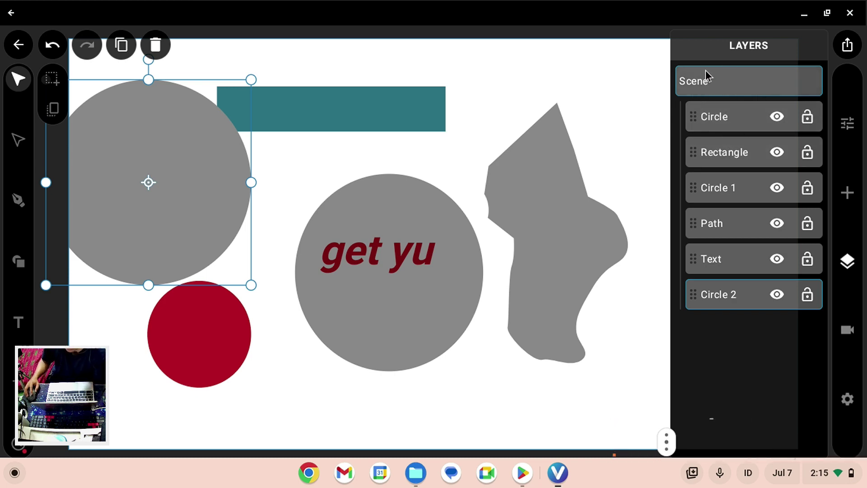
click(851, 331)
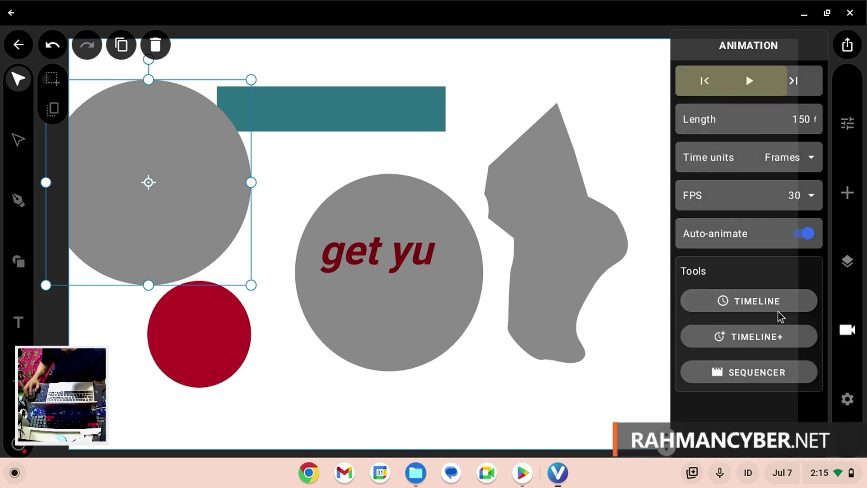
click(791, 337)
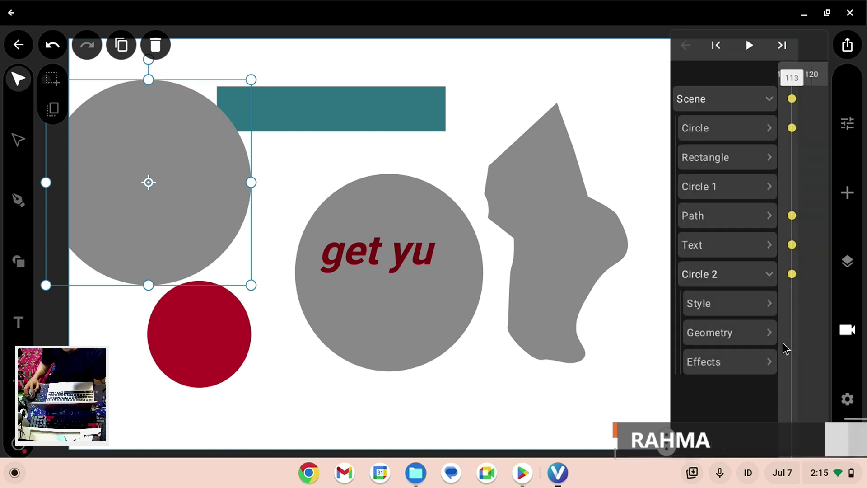
key(Escape)
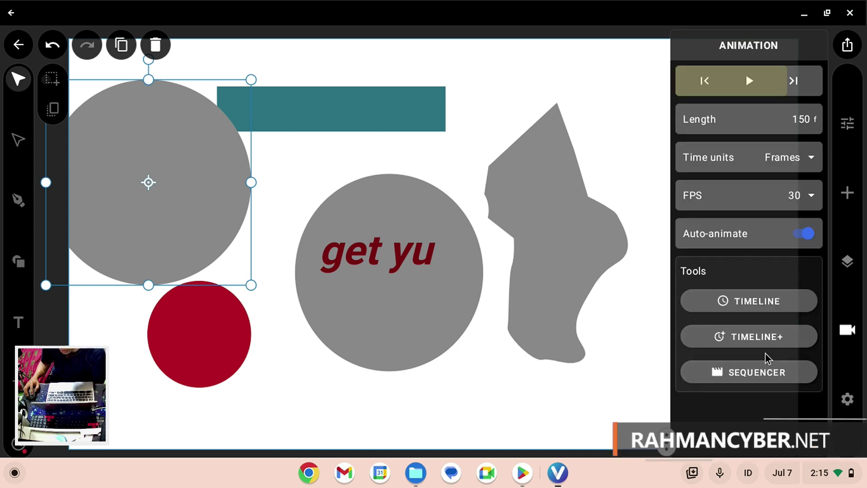
click(762, 307)
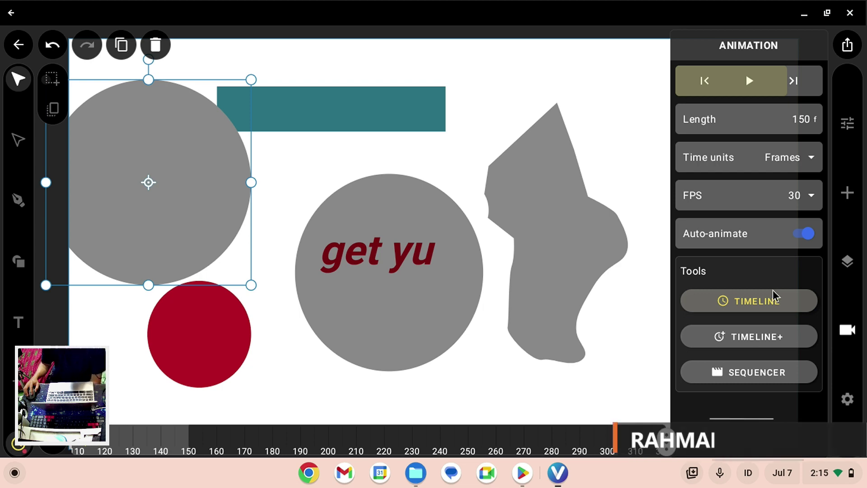
click(763, 312)
click(848, 397)
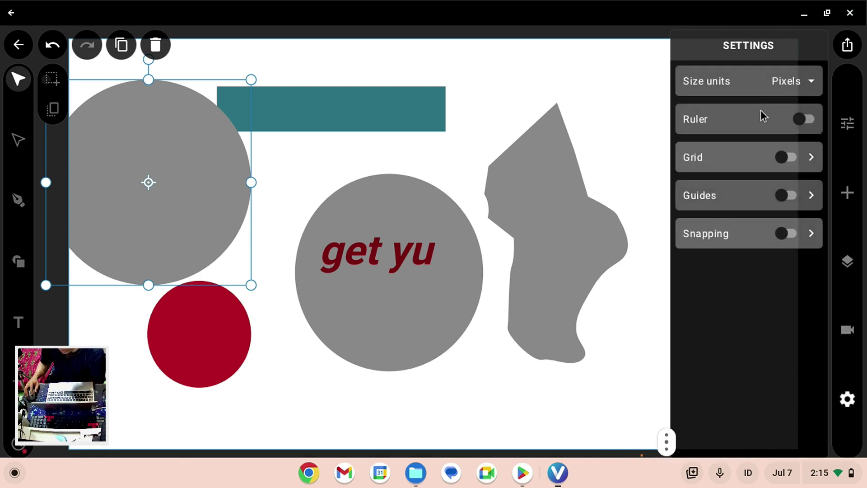
- Export the updated scene as an MP4 video at 80% quality and 100% scale, saving it to the Downloads folder
click(855, 49)
click(574, 202)
click(569, 358)
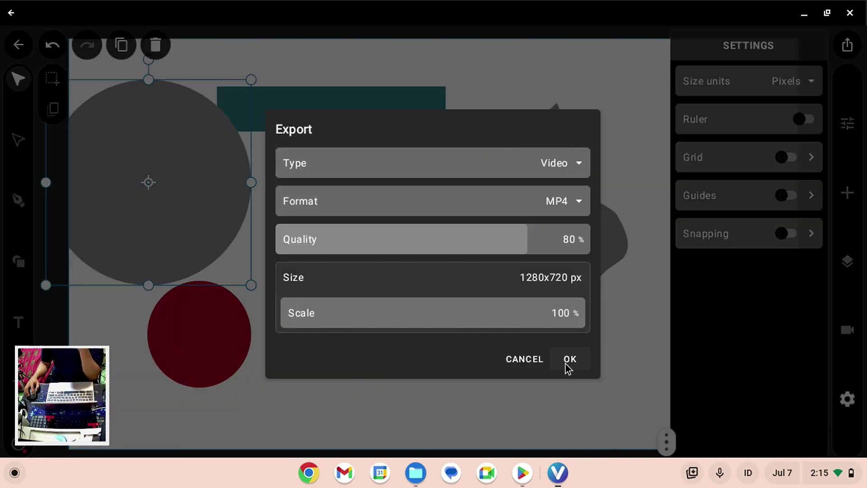
click(570, 359)
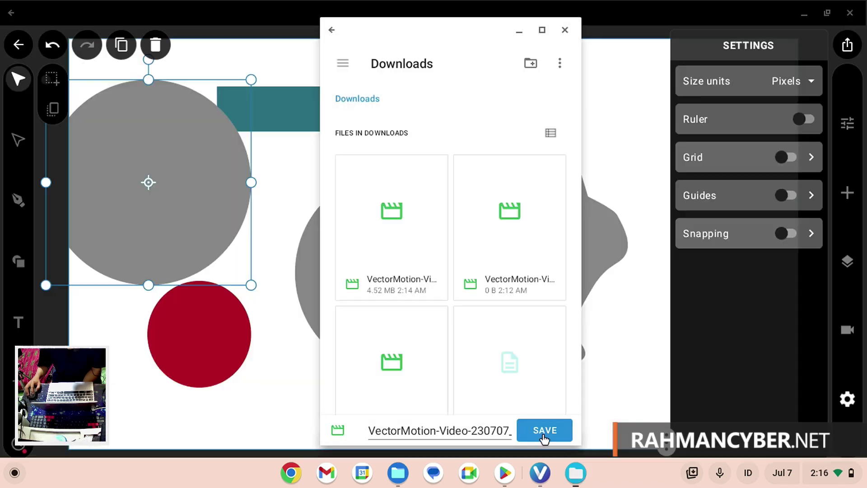
click(545, 429)
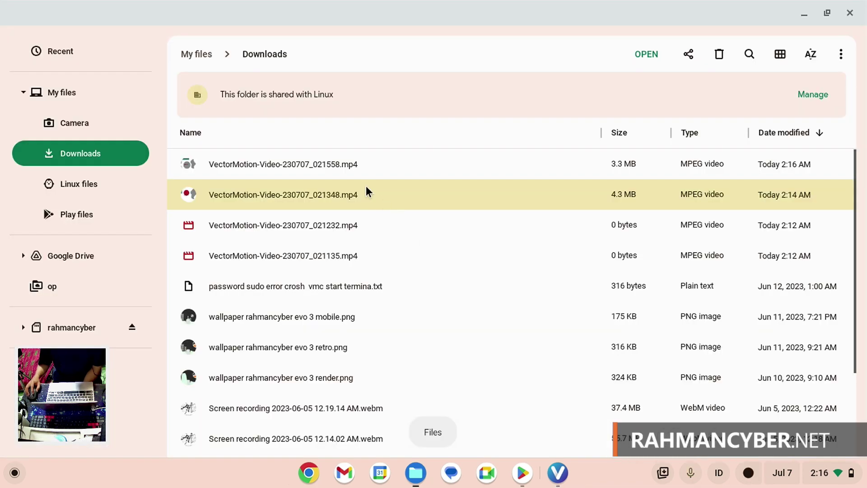
- Play VectorMotion-Video-230707_021558.mp4 from Downloads in the Files app to check it, and return to VectorMotion
click(308, 167)
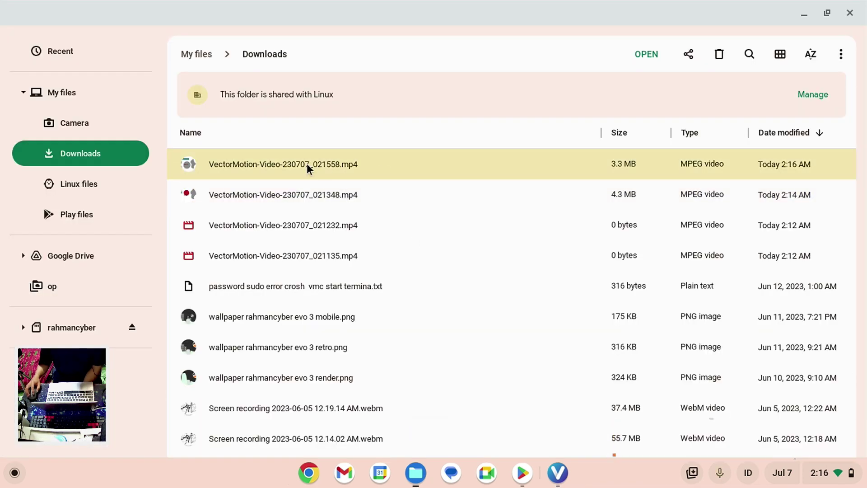
double_click(351, 162)
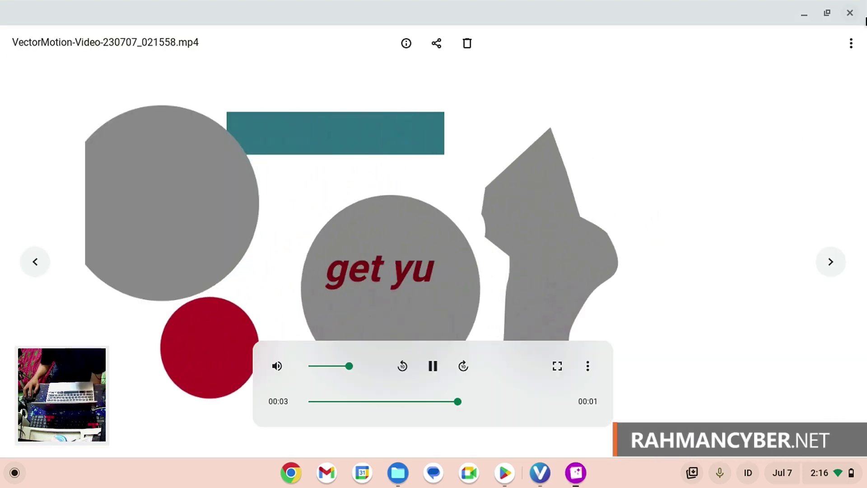
click(853, 14)
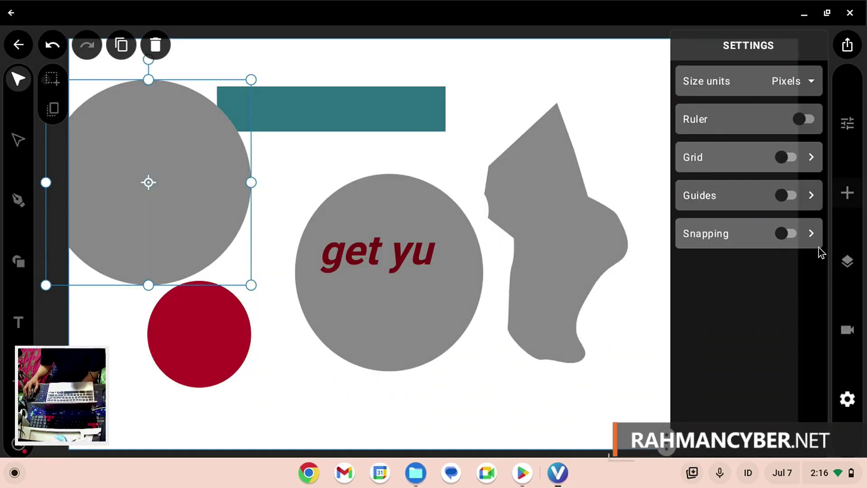